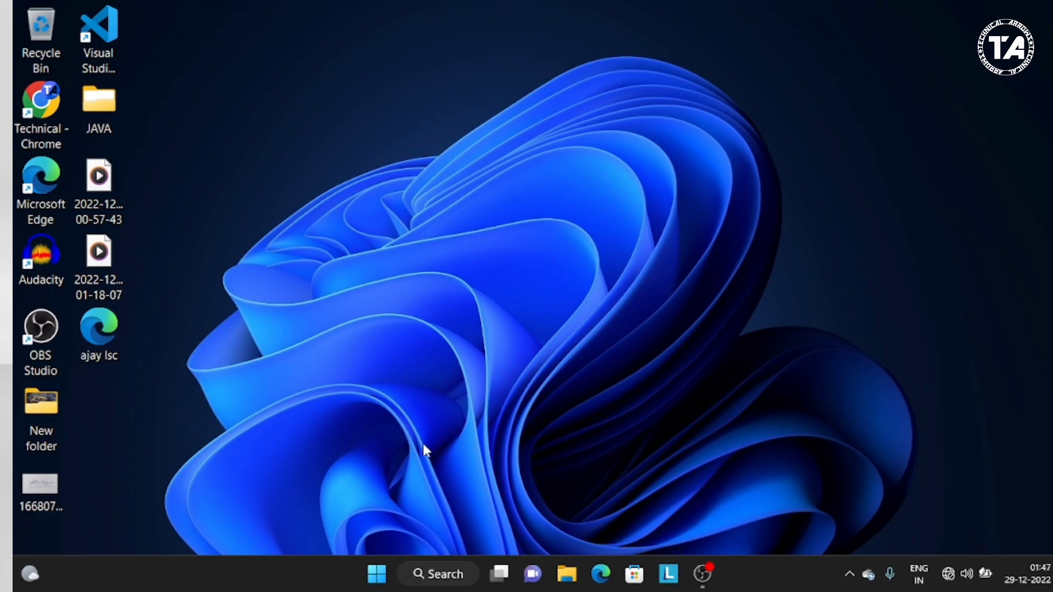
Step: Open WordPad and load the recent document "class wordpad"
click(380, 570)
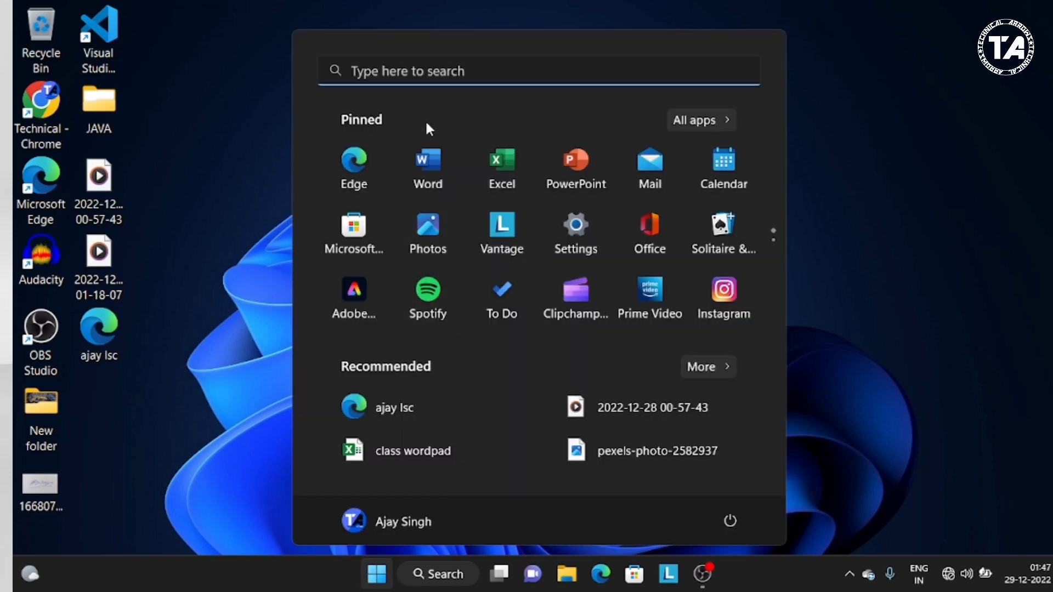
click(447, 67)
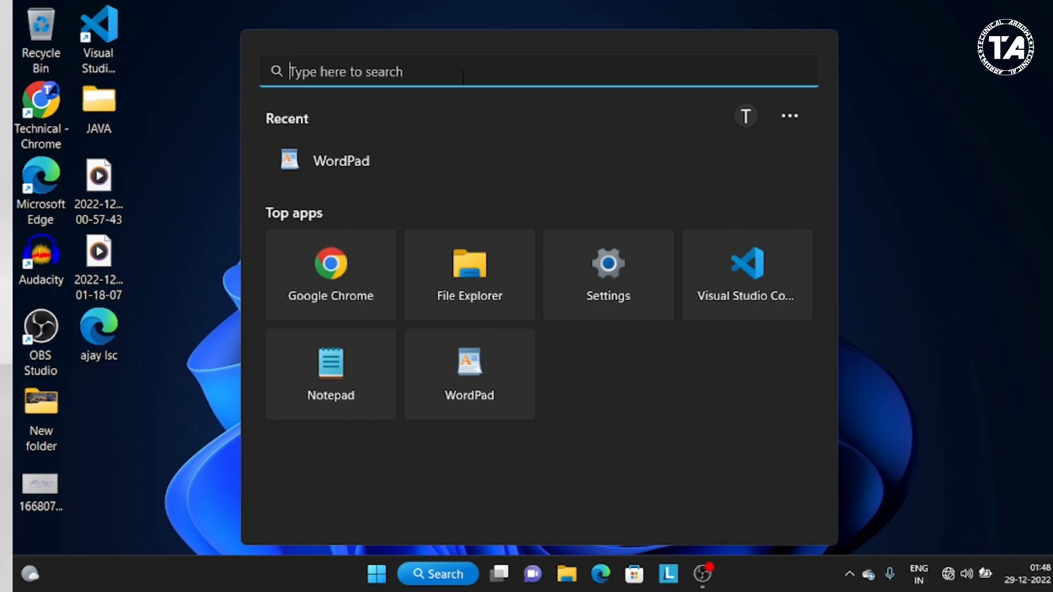
click(466, 374)
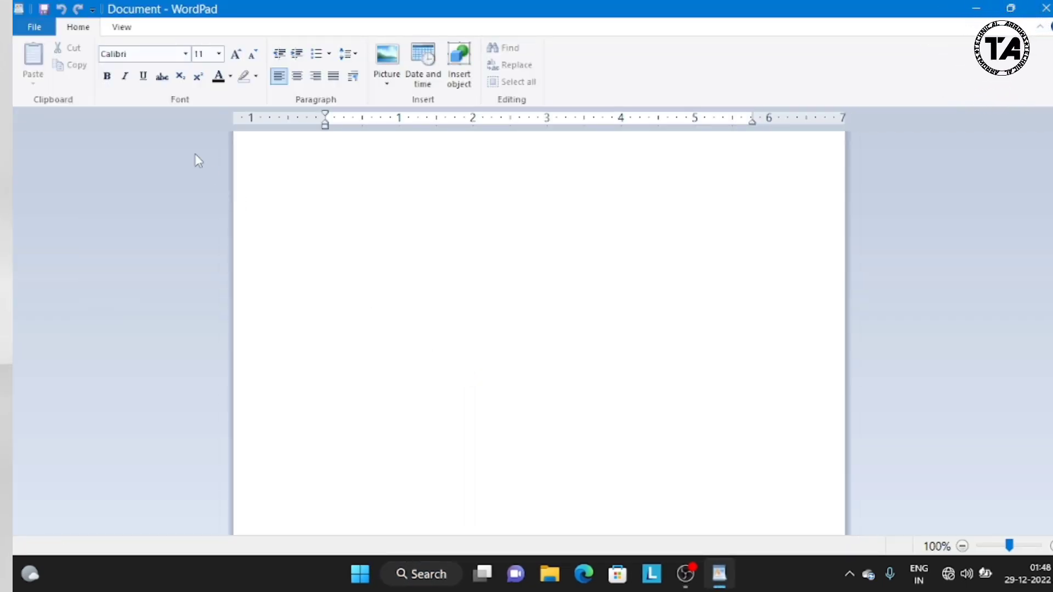
click(35, 27)
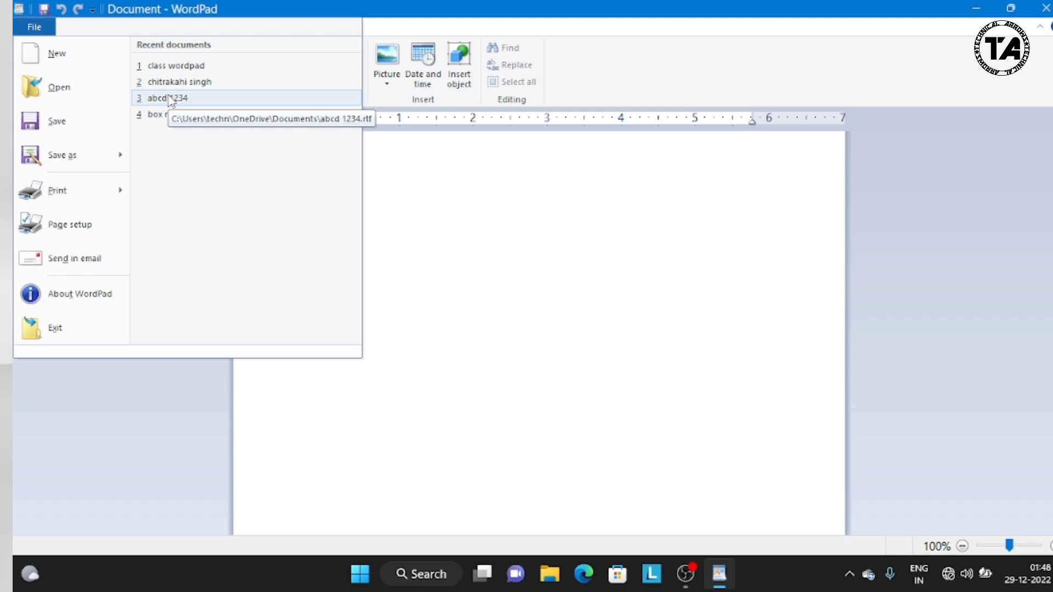
click(174, 65)
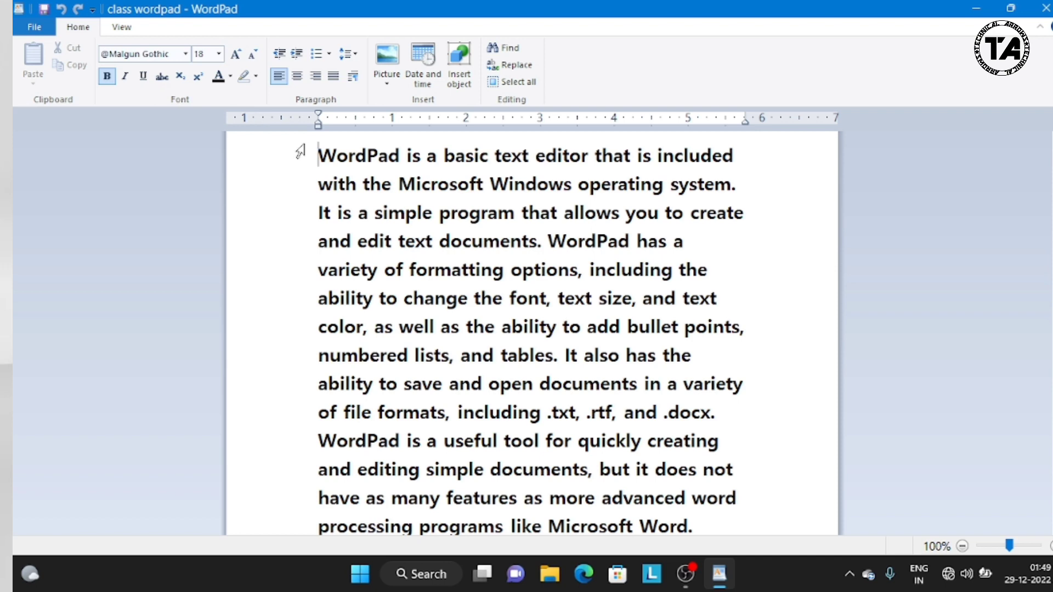
Step: Apply the Blackadder ITC font to the first eight lines of text, and undo the font change
drag(301, 151, 463, 357)
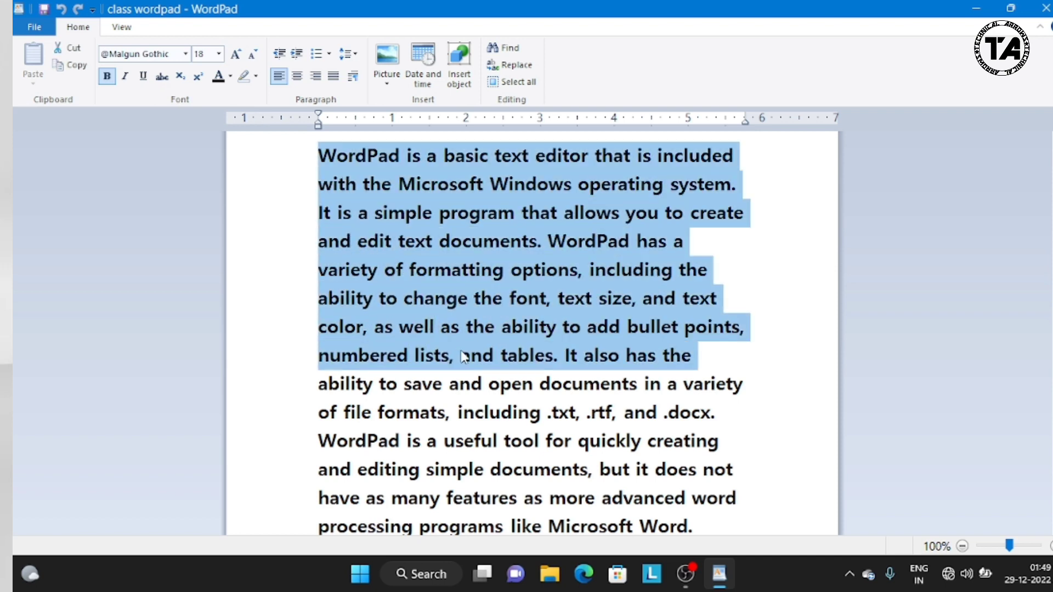
click(186, 54)
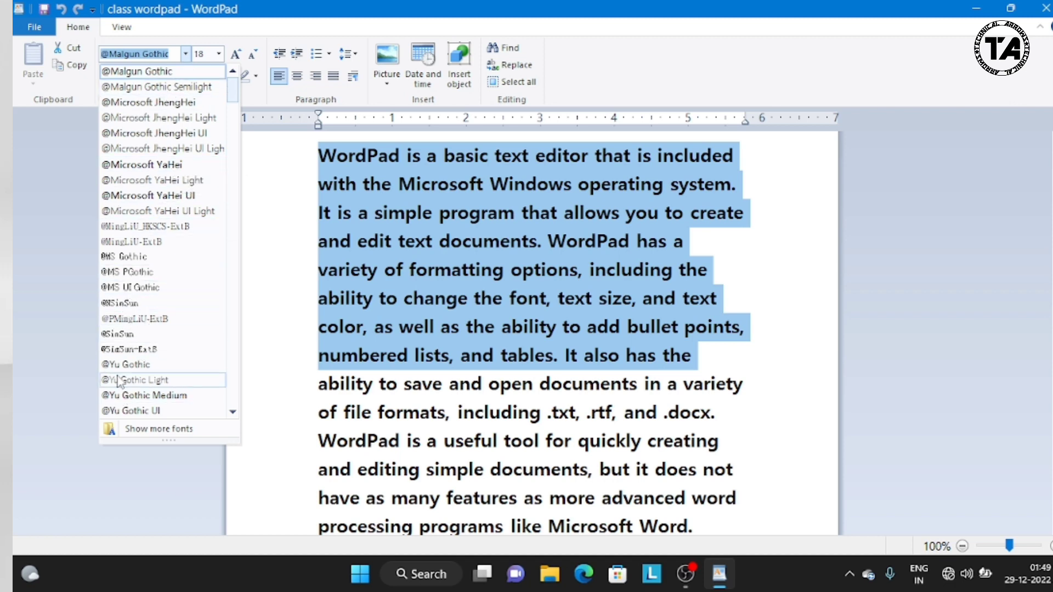
scroll(240, 202, down, 10)
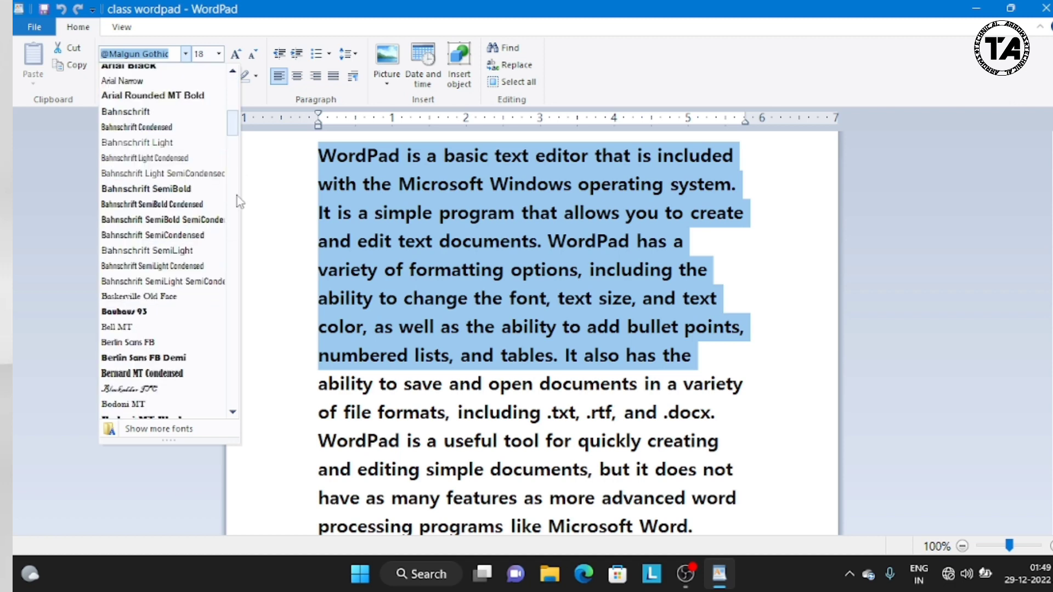
click(139, 389)
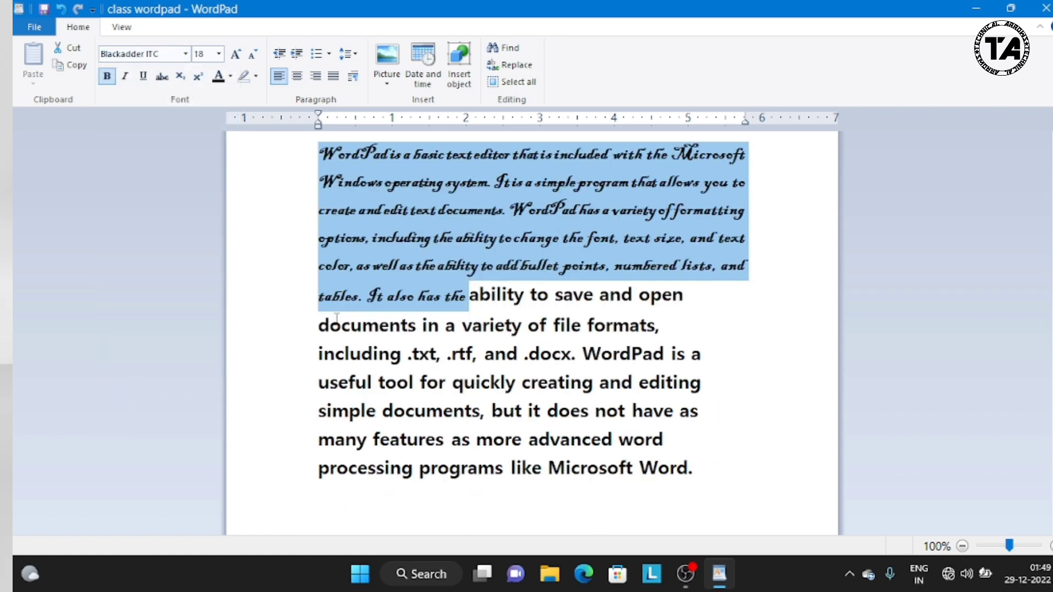
click(62, 9)
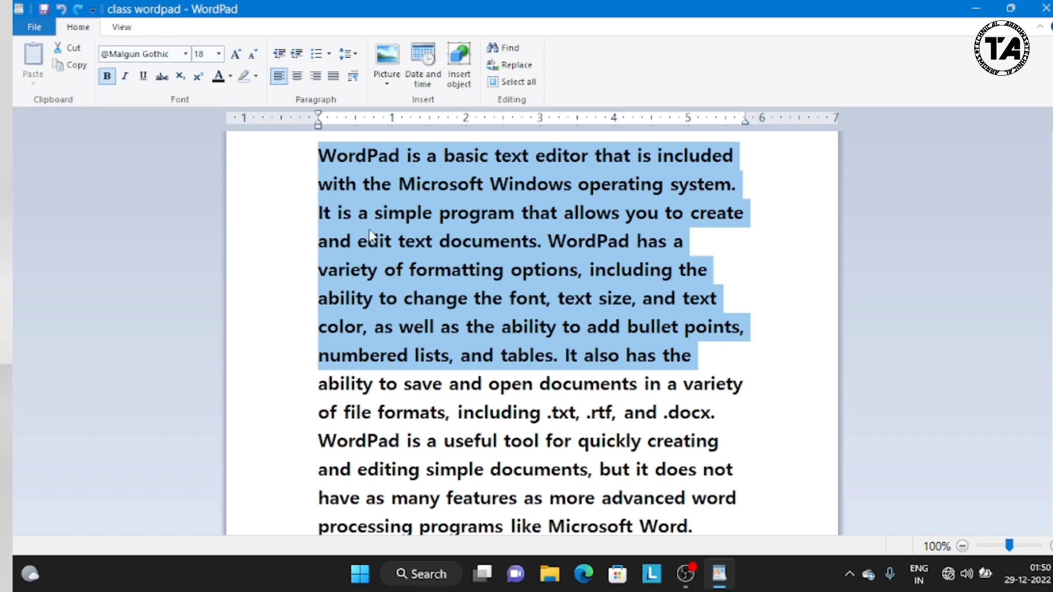
Step: Turn bold off and back on for the selected eight lines, and switch italic on and off again
click(108, 76)
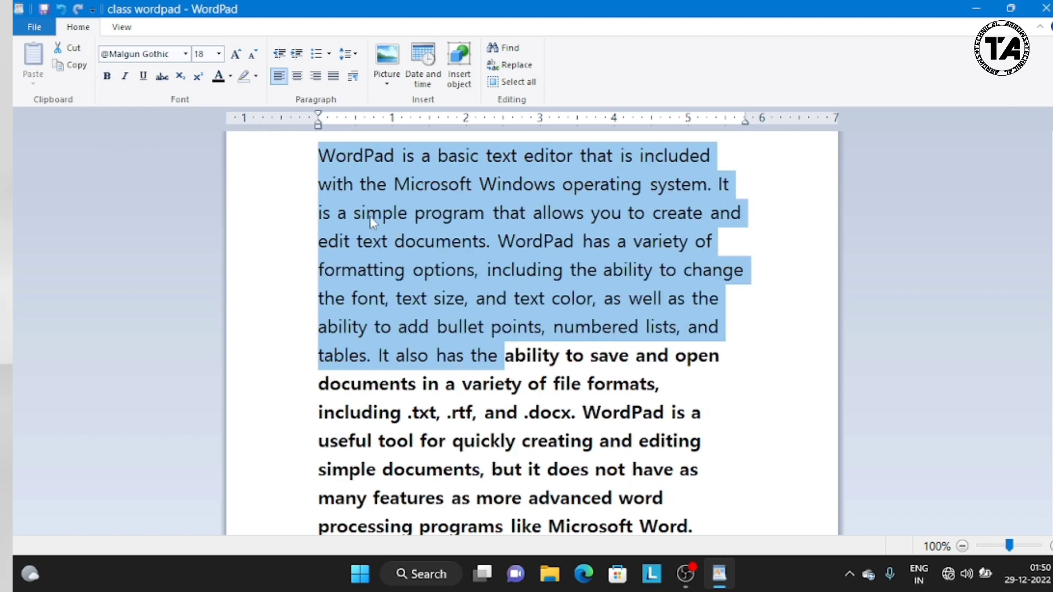
click(107, 76)
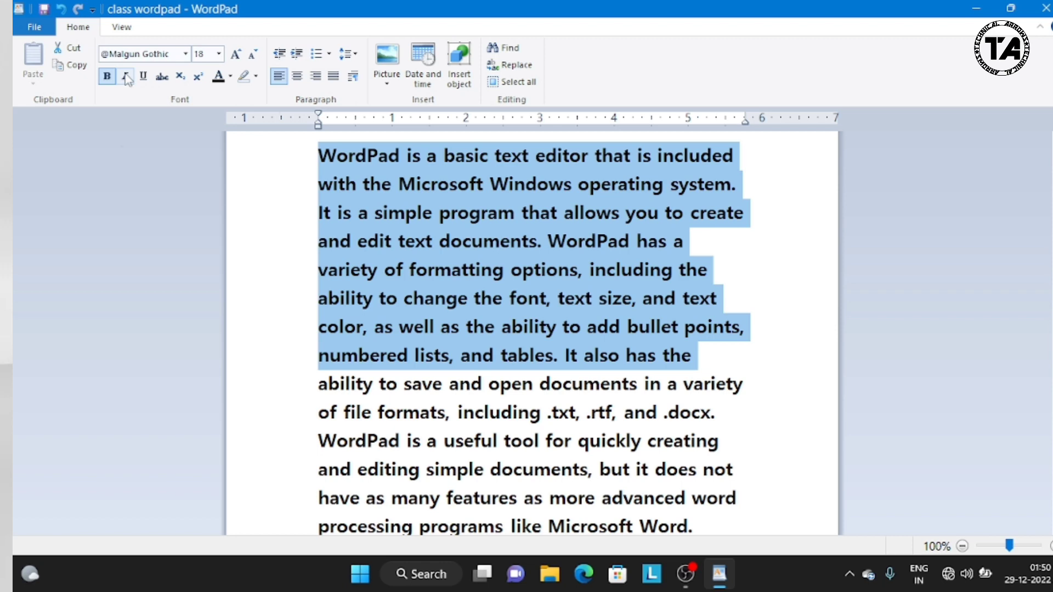
click(126, 77)
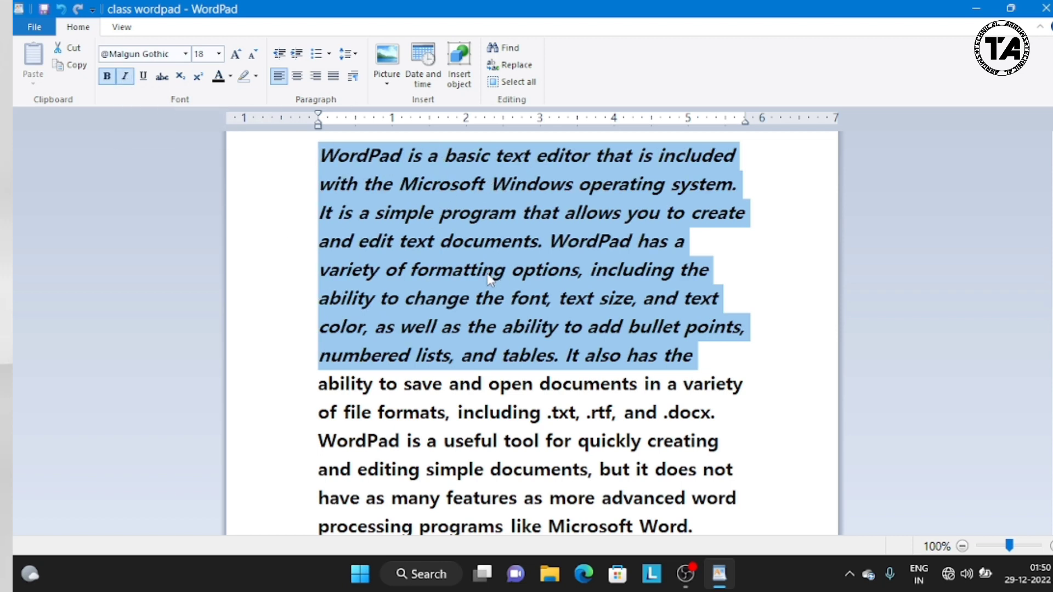
click(129, 79)
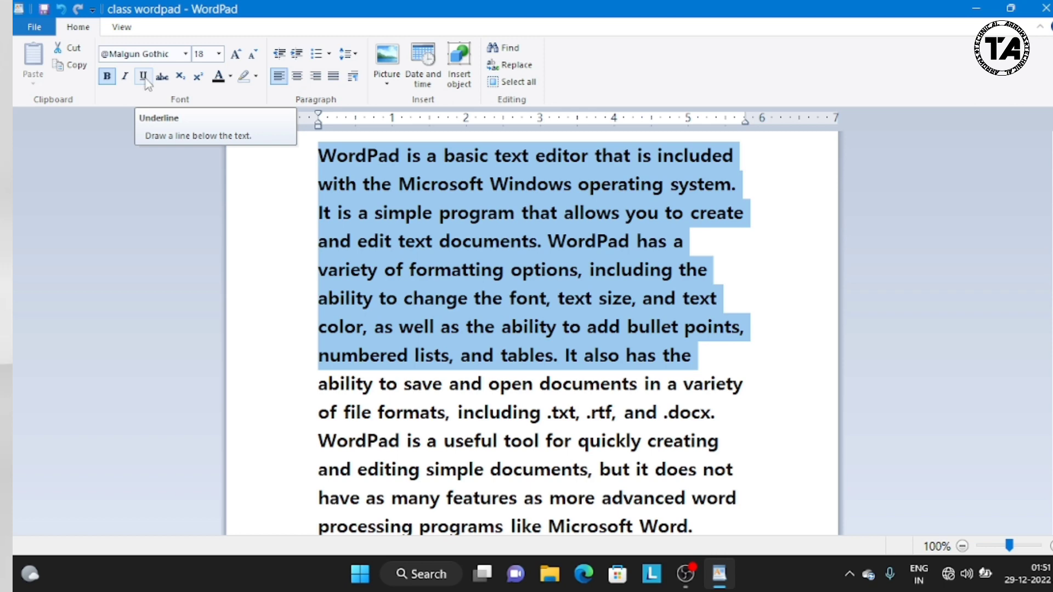
Step: Try underline and then strikethrough on the selected eight lines, removing each one again
click(144, 76)
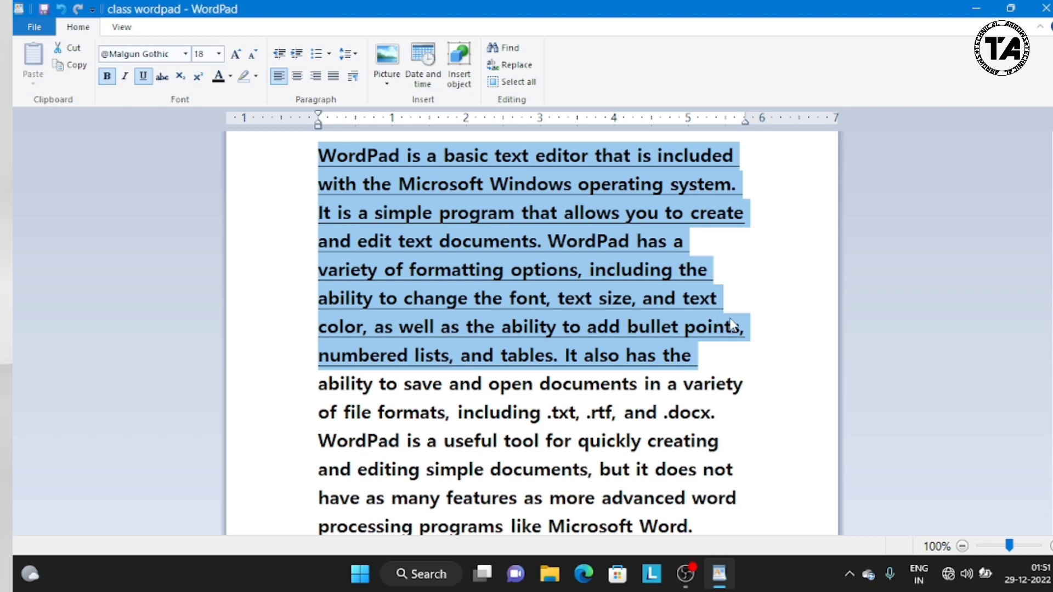
click(146, 80)
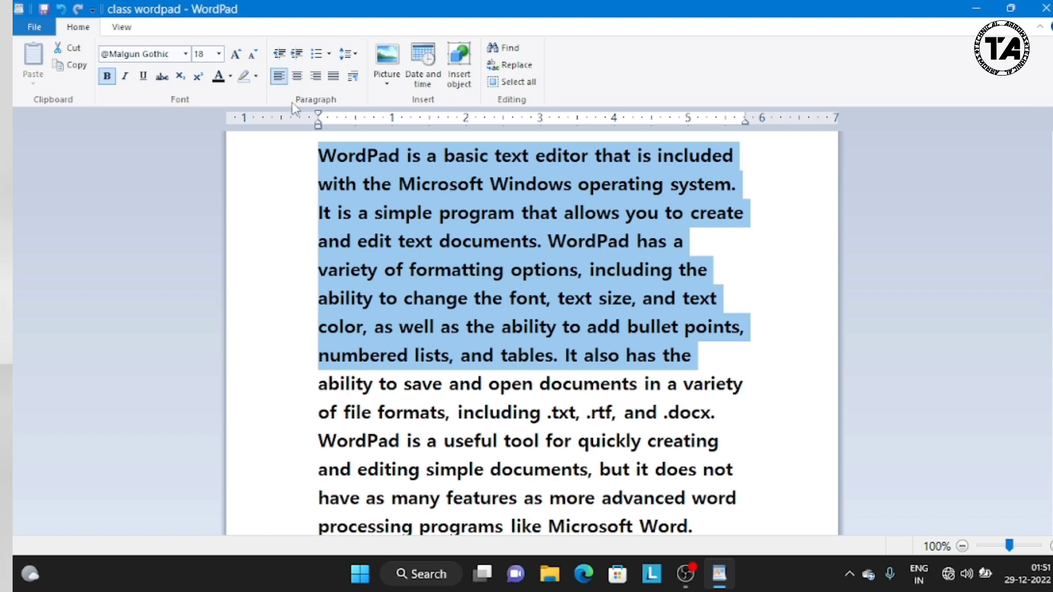
click(167, 83)
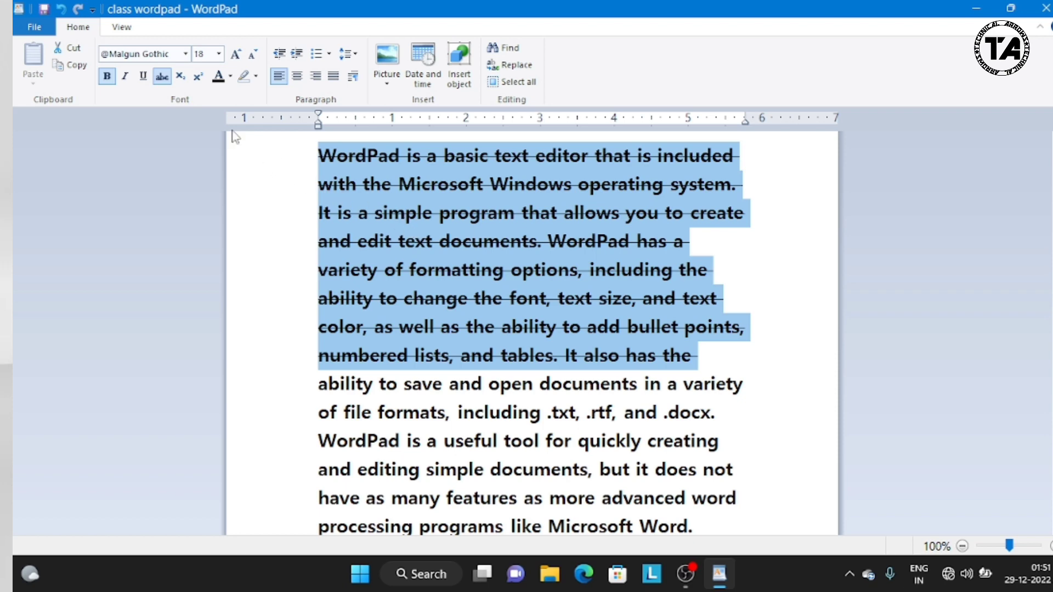
click(157, 82)
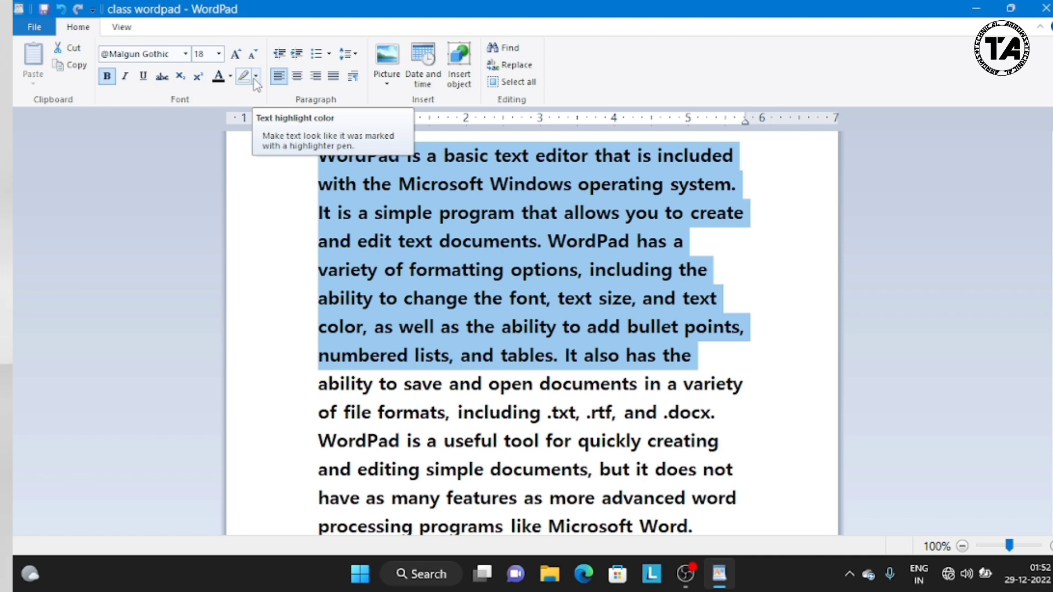
Step: Highlight the selected eight lines in yellow and clear the selection
click(255, 77)
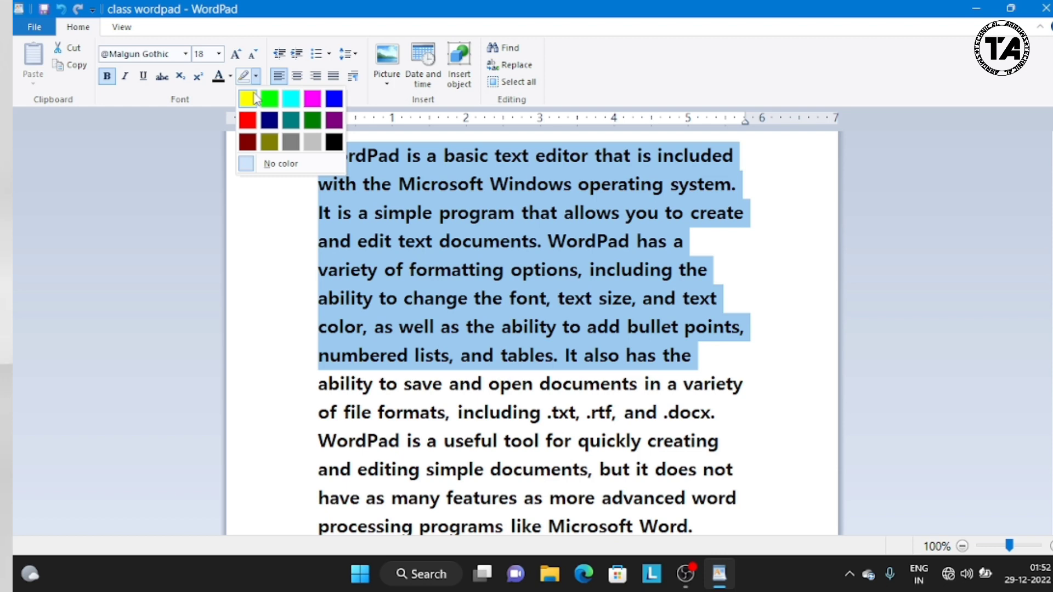
click(247, 99)
click(248, 217)
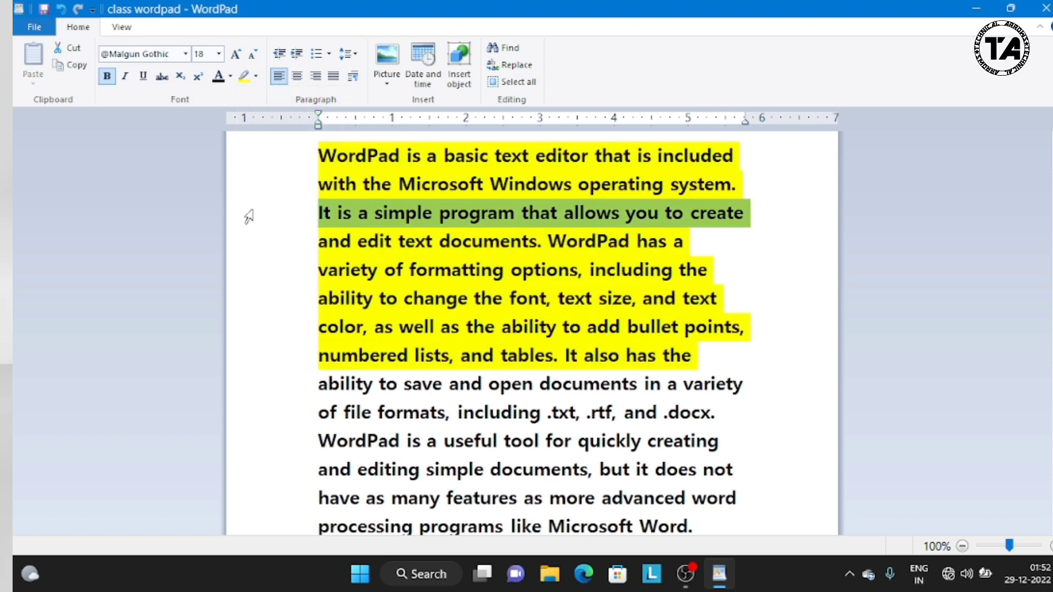
click(183, 296)
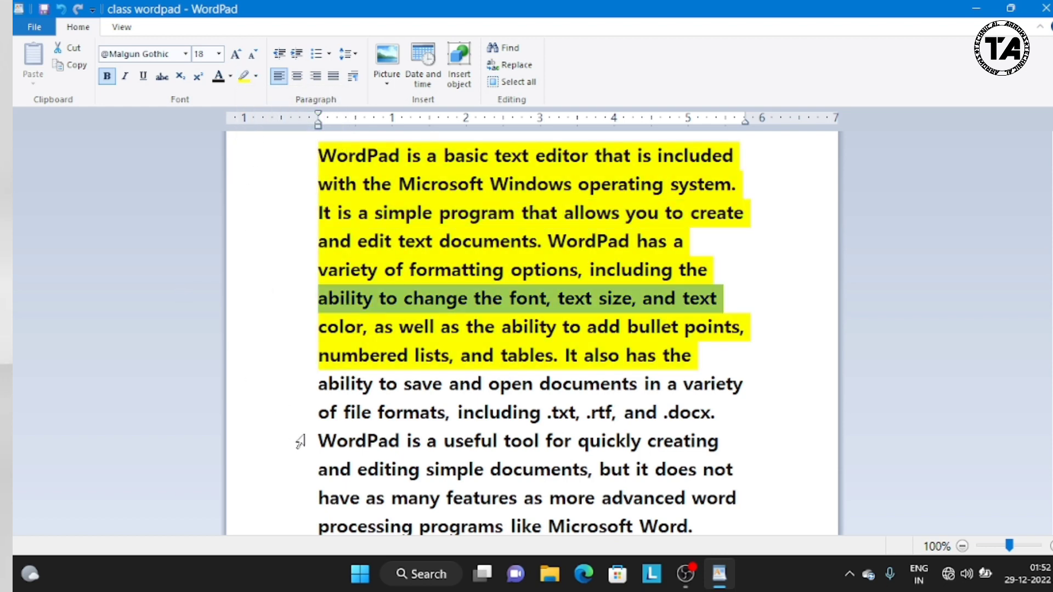
click(467, 228)
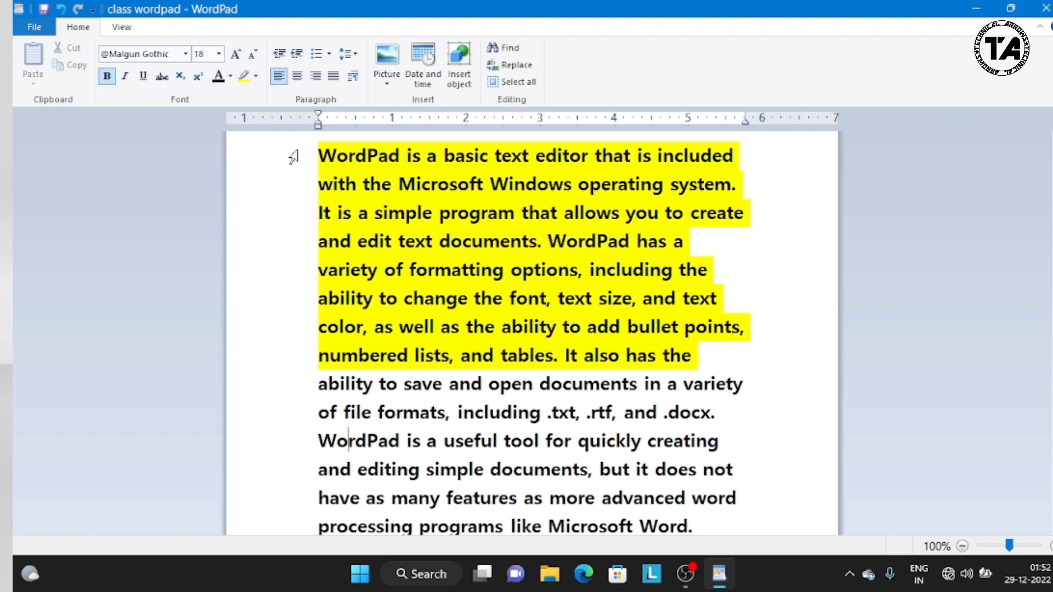
Step: Remove the highlight from the first eight lines by setting the text highlight color to No color
drag(290, 157, 435, 352)
click(256, 77)
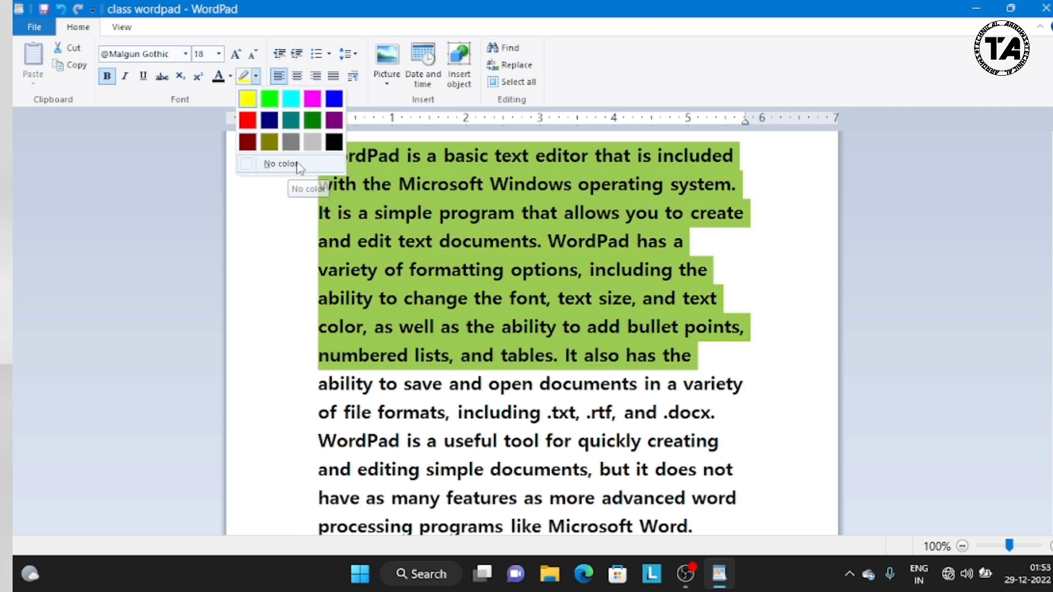
click(246, 163)
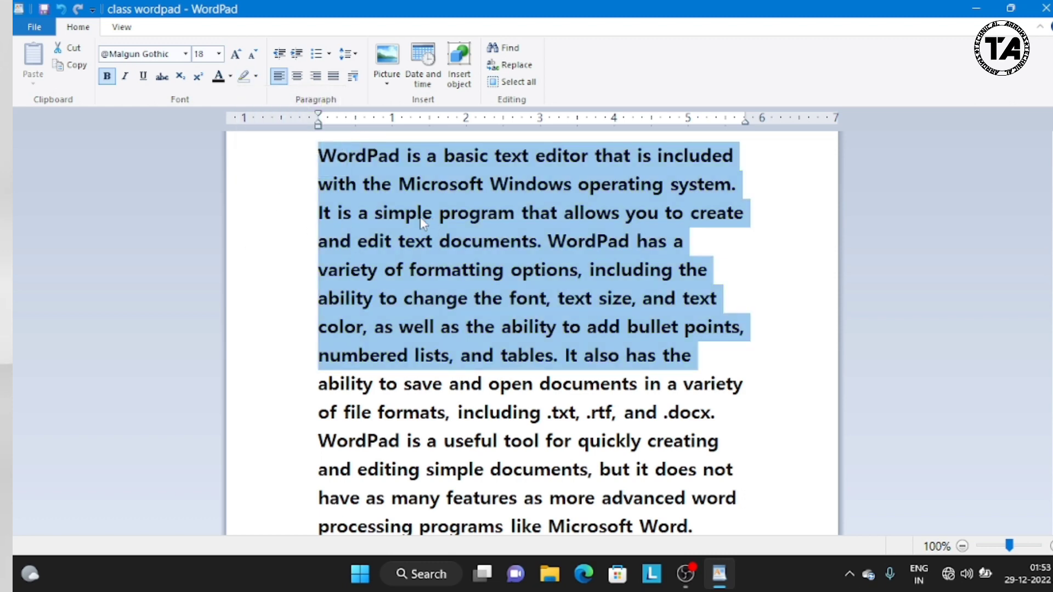
Step: Change the text color of the first seven lines to red
click(301, 225)
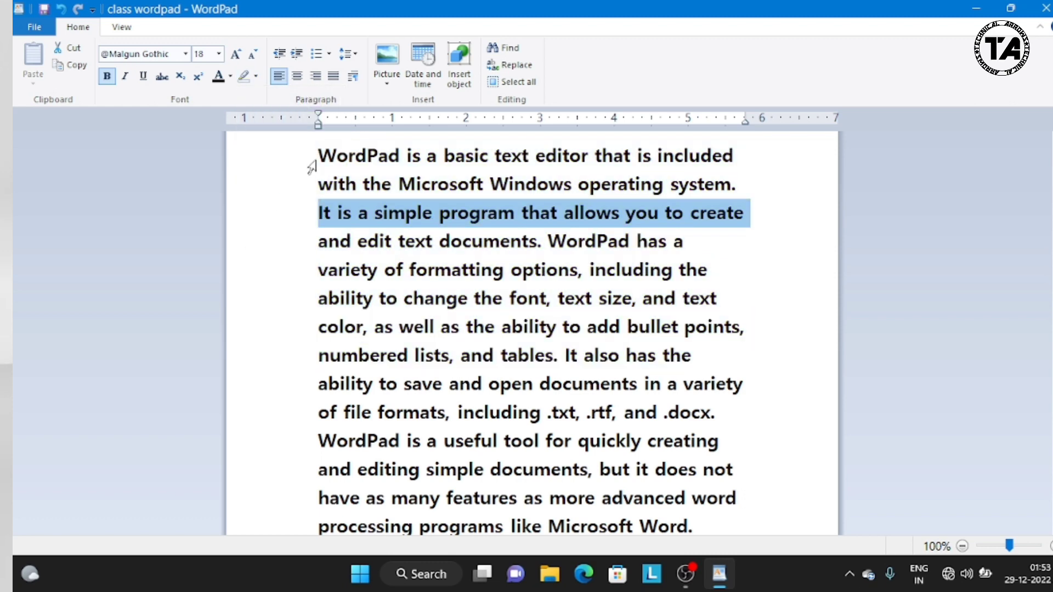
drag(307, 165, 391, 332)
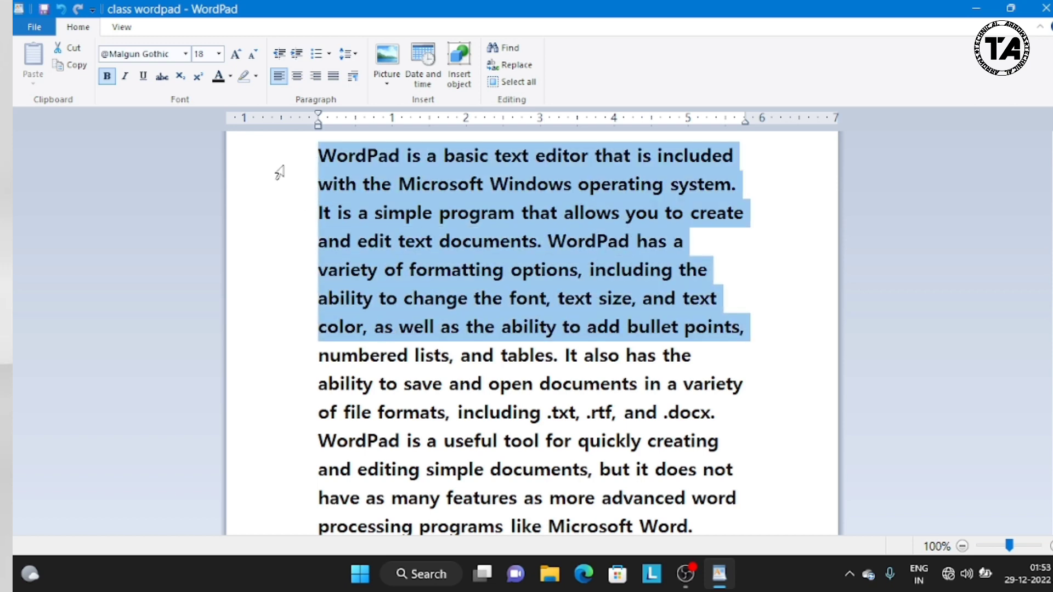
click(231, 80)
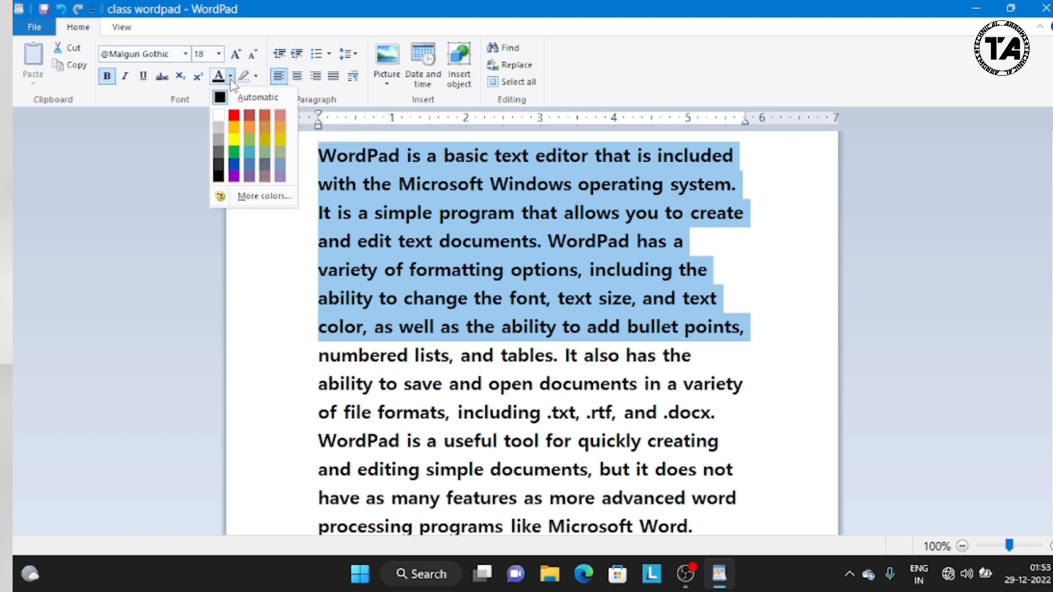
click(235, 117)
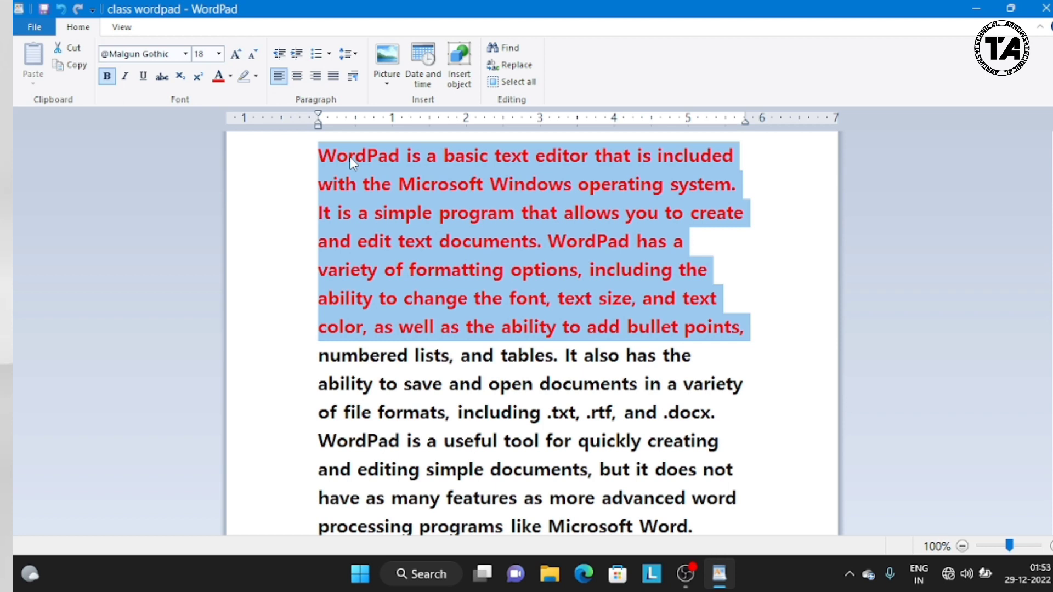
Step: Grow the selected text two steps to size 22, and shrink it back to size 18
click(236, 54)
click(237, 54)
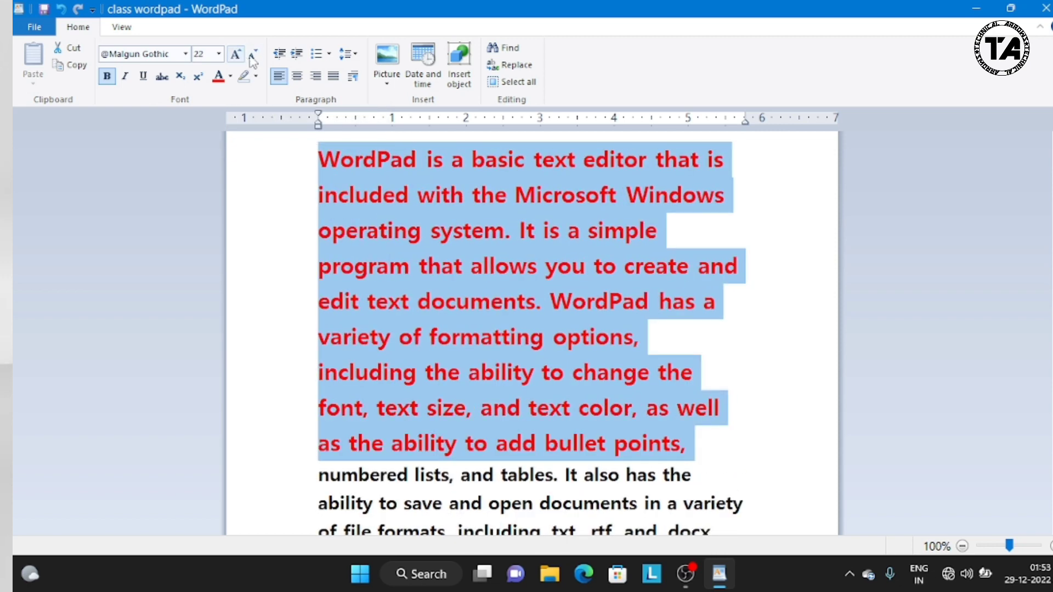
click(255, 55)
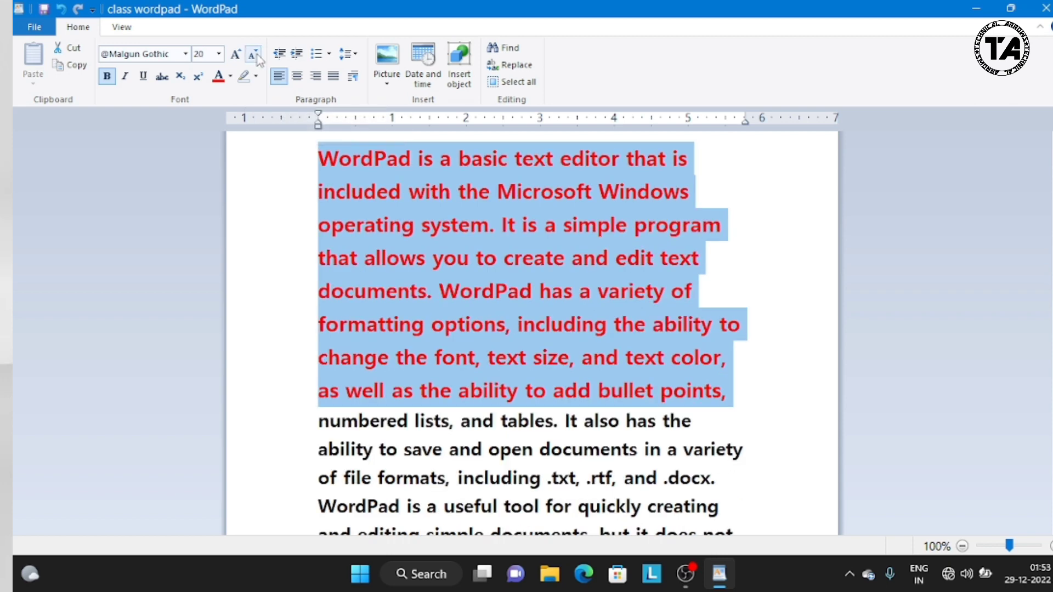
click(254, 54)
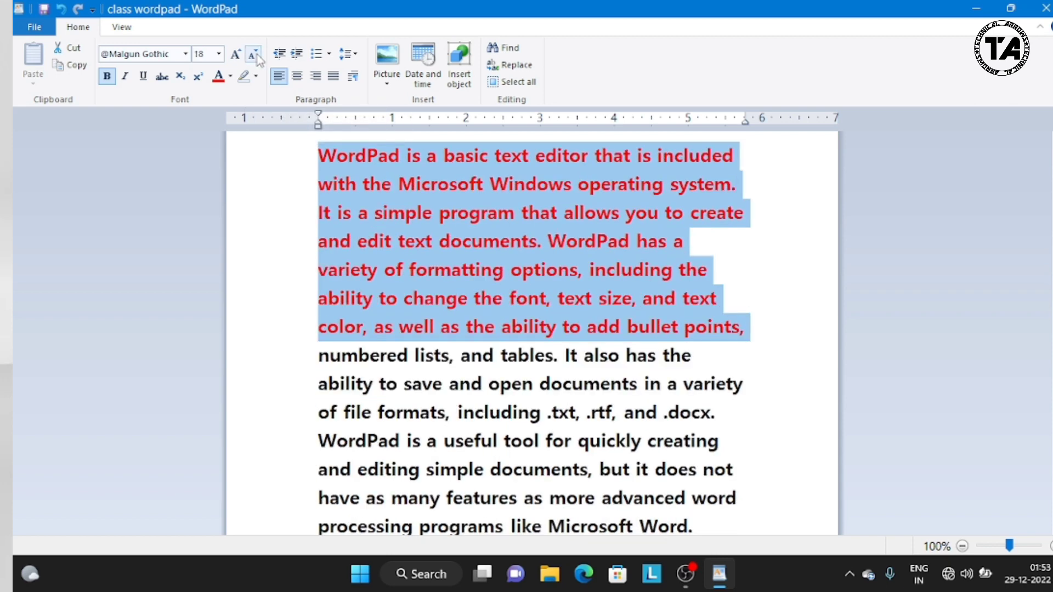
Step: Set the selected text's font size to 24, and undo the size and color changes
click(220, 55)
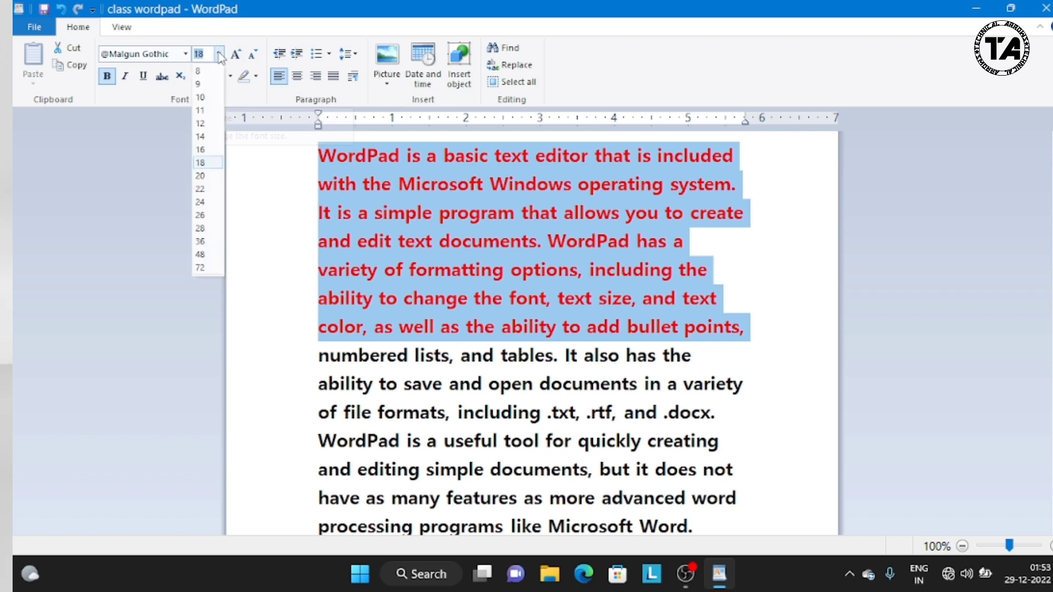
click(218, 203)
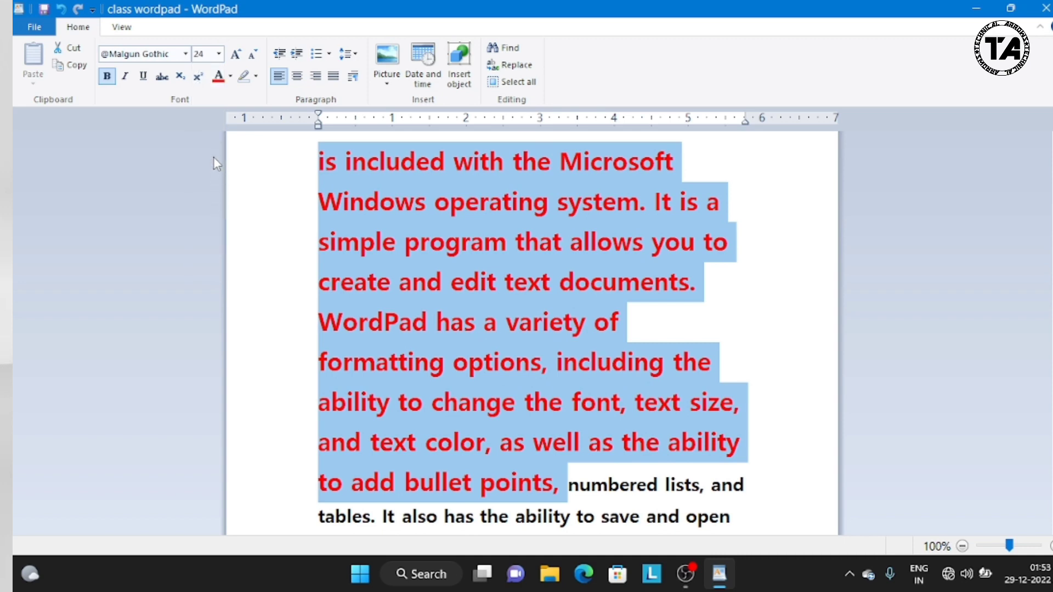
click(61, 11)
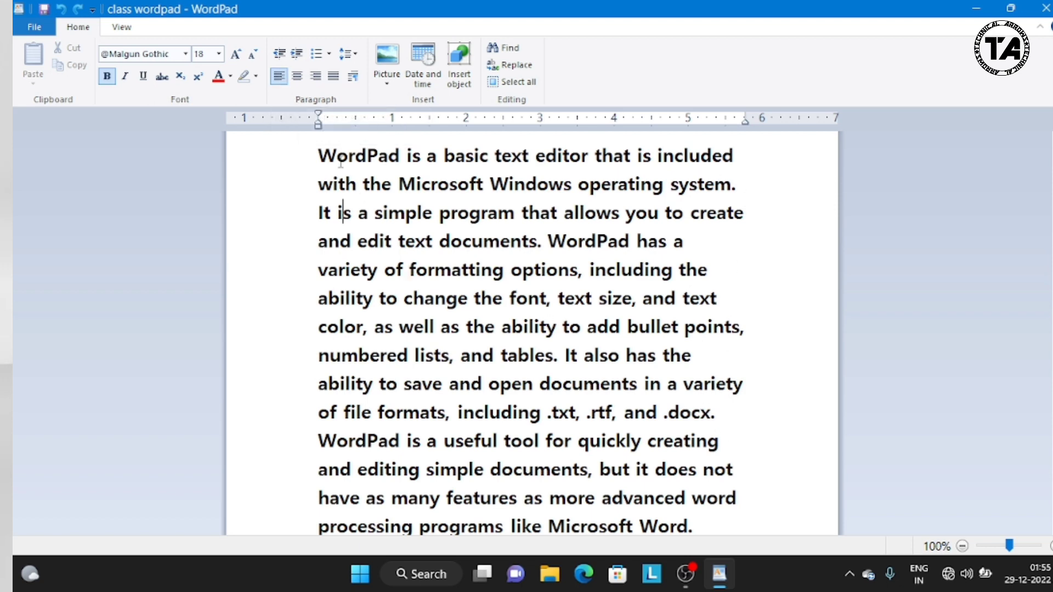
Step: Center the document's paragraph
click(296, 81)
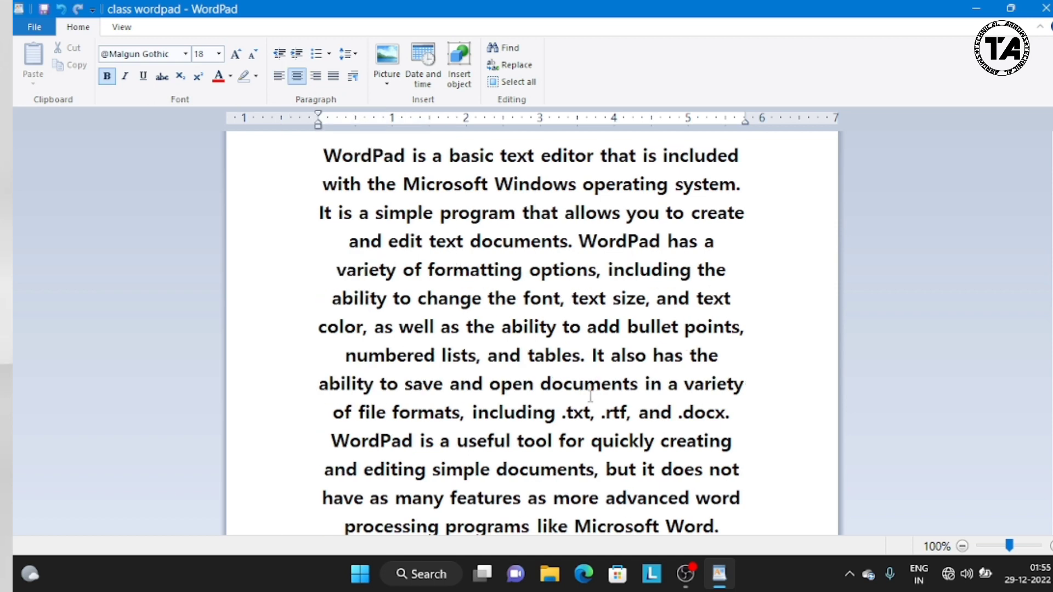
Step: Align the paragraph to the right margin, and switch its alignment to justified
click(316, 79)
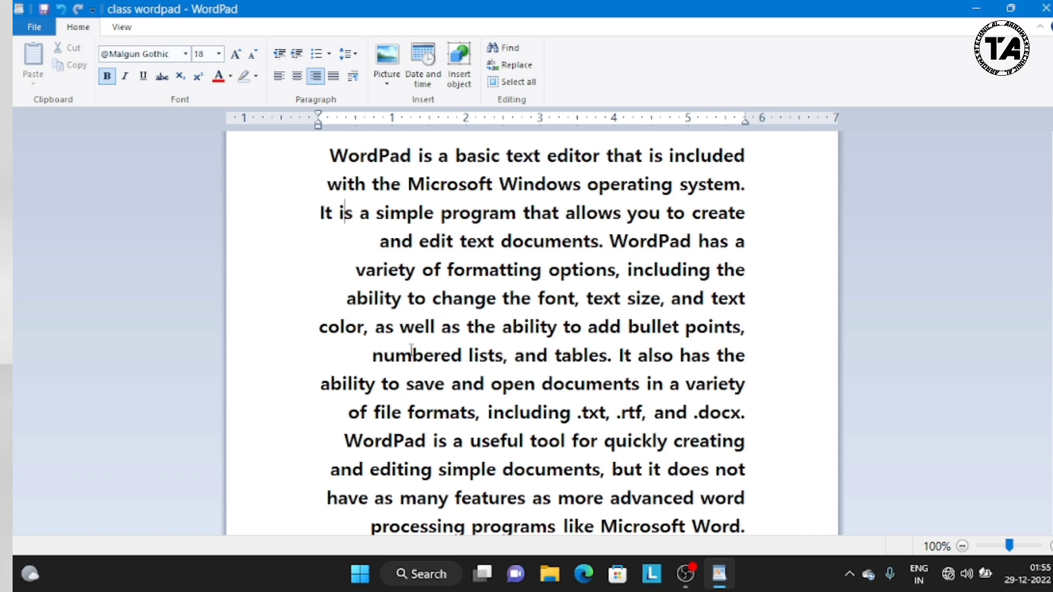
click(337, 79)
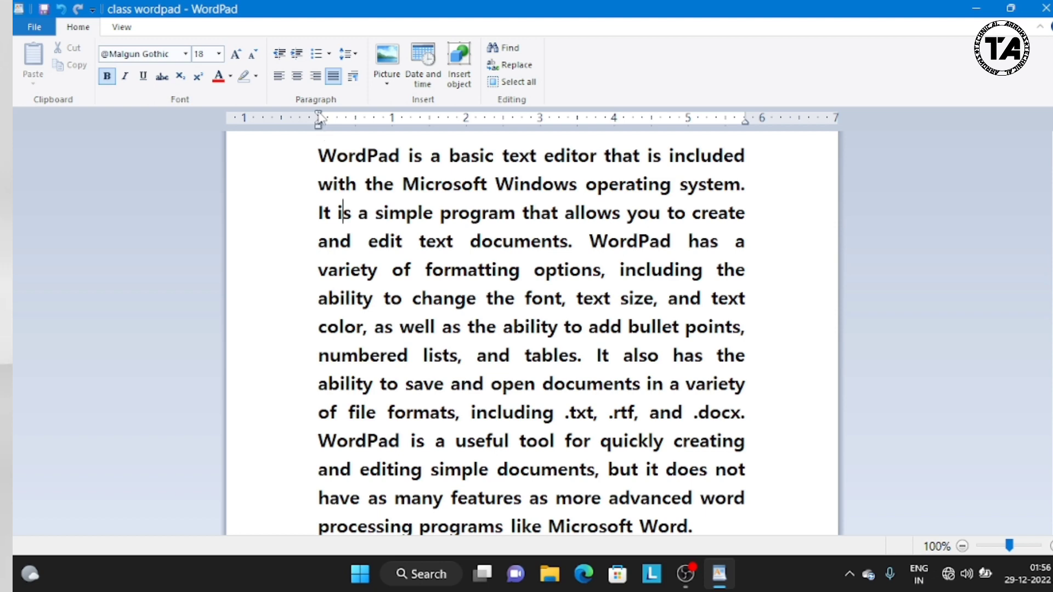
Step: Try indenting the paragraph from the left on the ruler, undo that, and move its right indent to about 5 inches
mouse_move(319, 114)
mouse_down()
mouse_move(341, 118)
mouse_move(350, 144)
mouse_up()
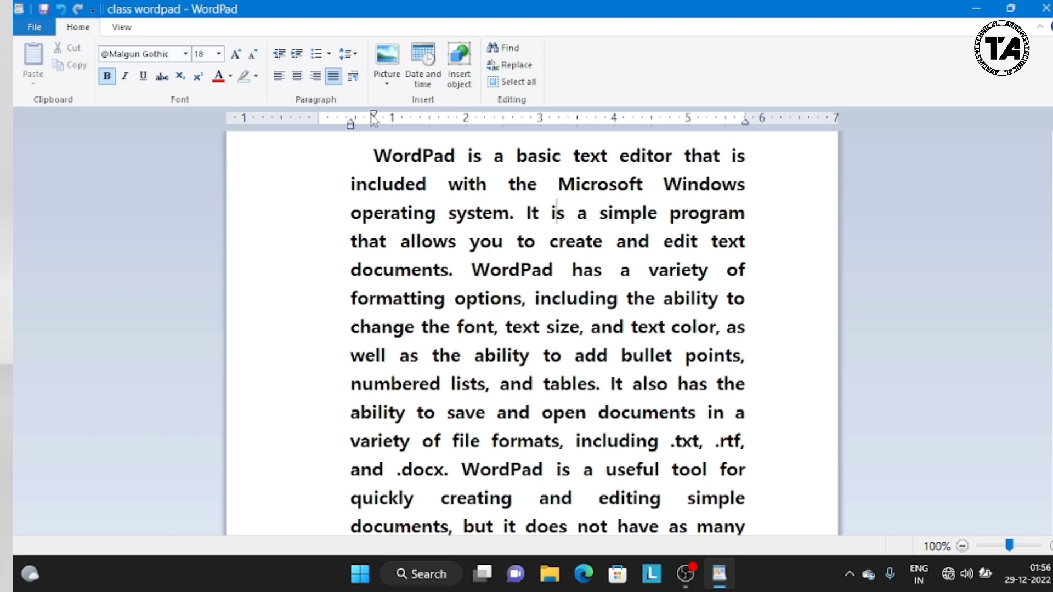
key(ctrl+z)
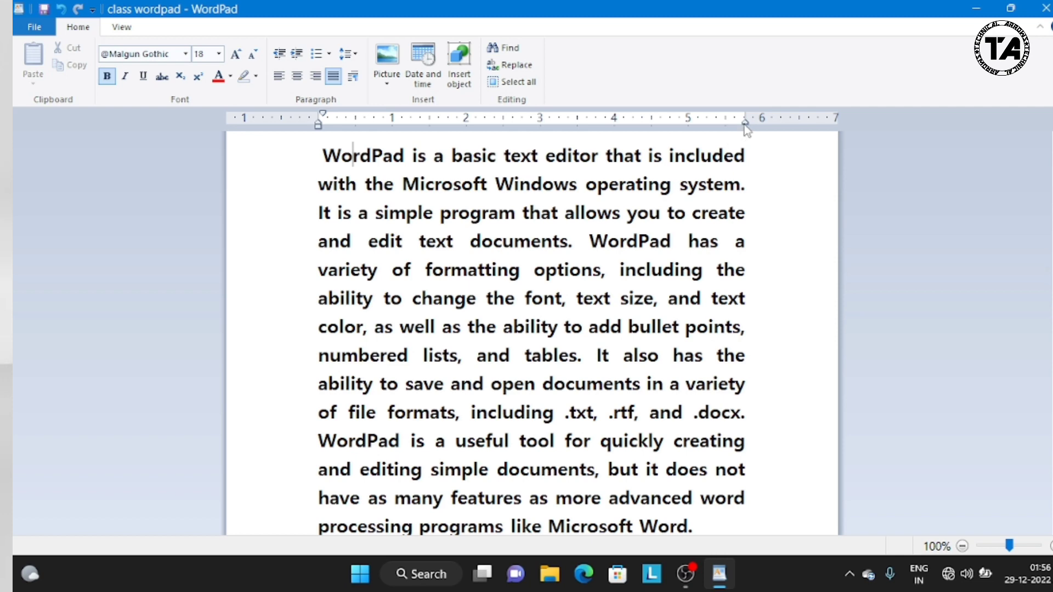
drag(745, 125, 693, 131)
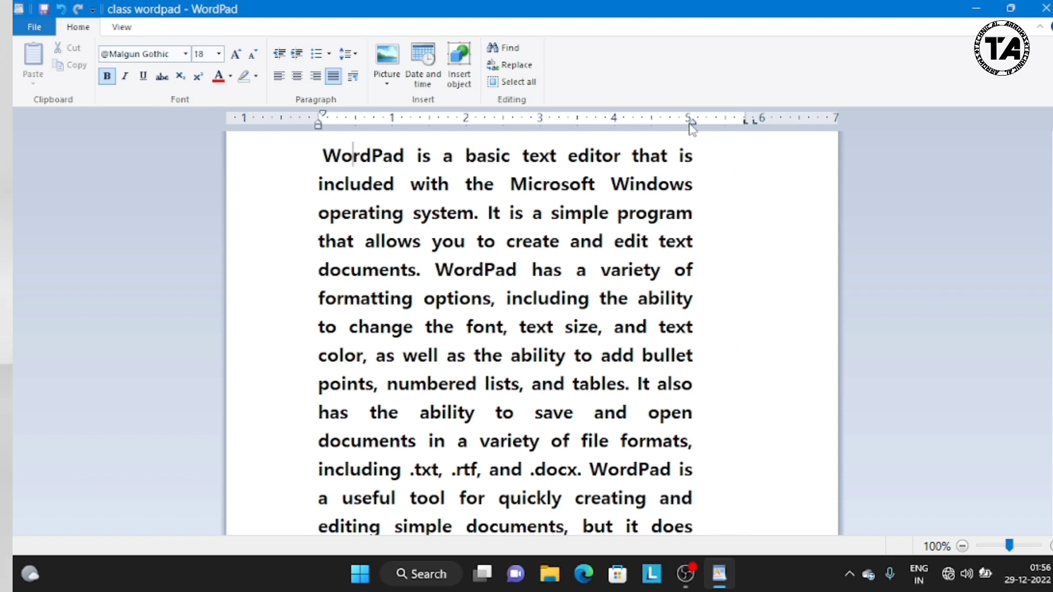
Step: Increase the paragraph's indent level by level to 1.5 inches, and decrease it back to the left margin
click(282, 57)
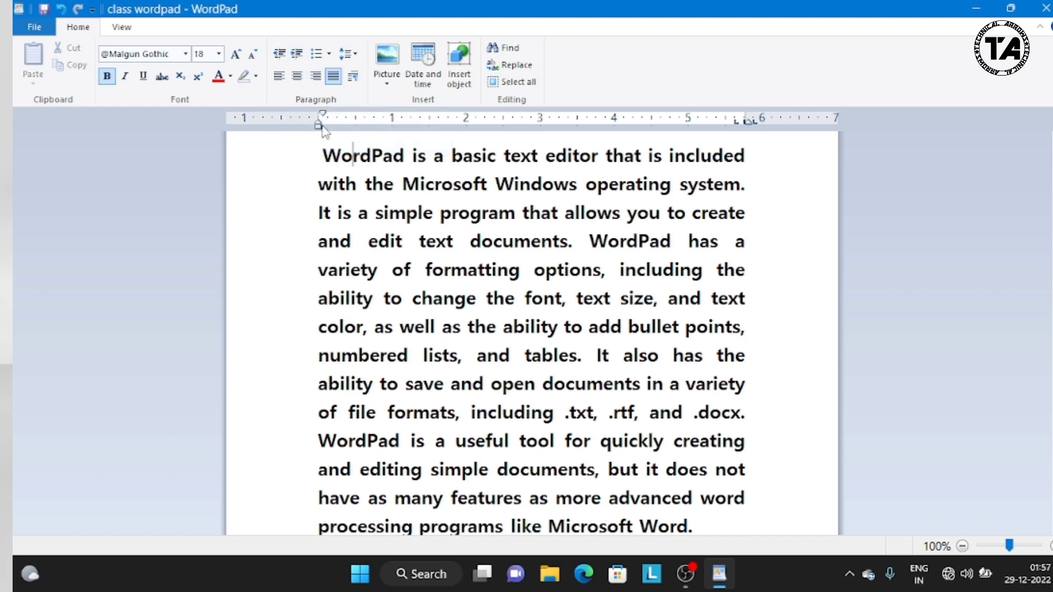
click(297, 54)
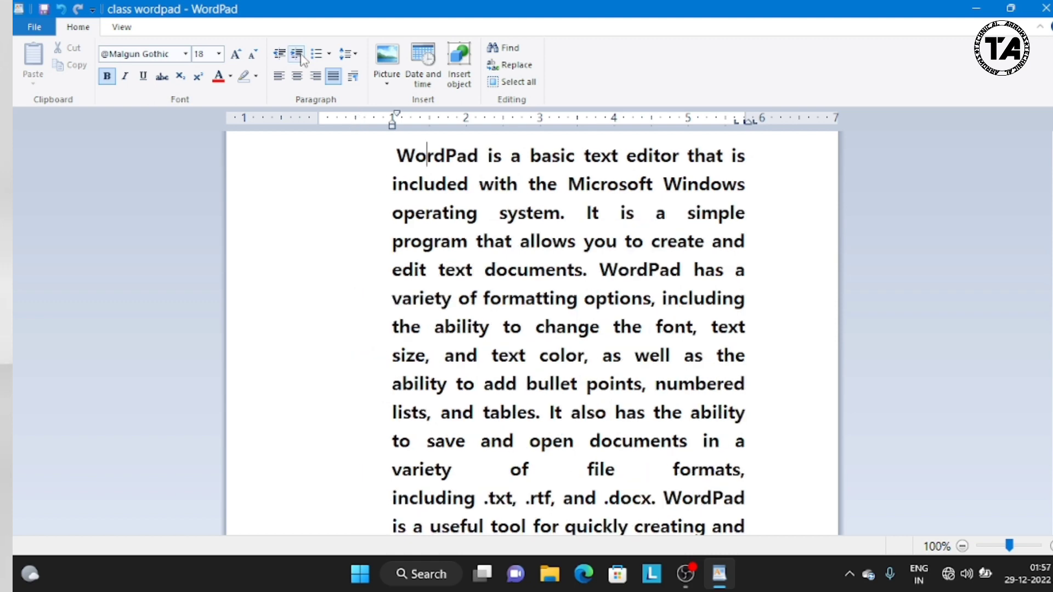
click(297, 54)
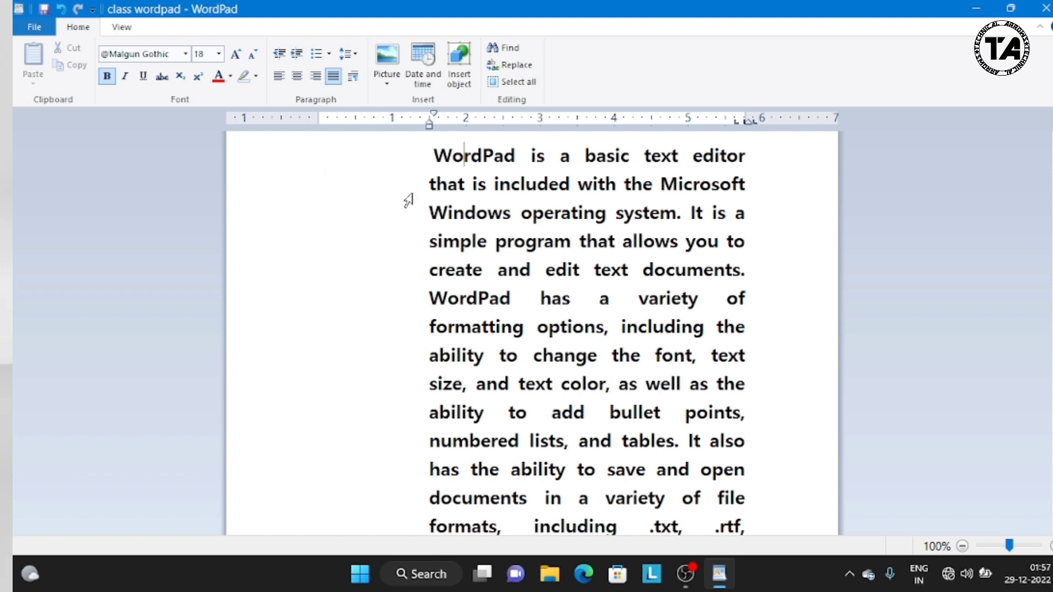
click(280, 55)
click(280, 54)
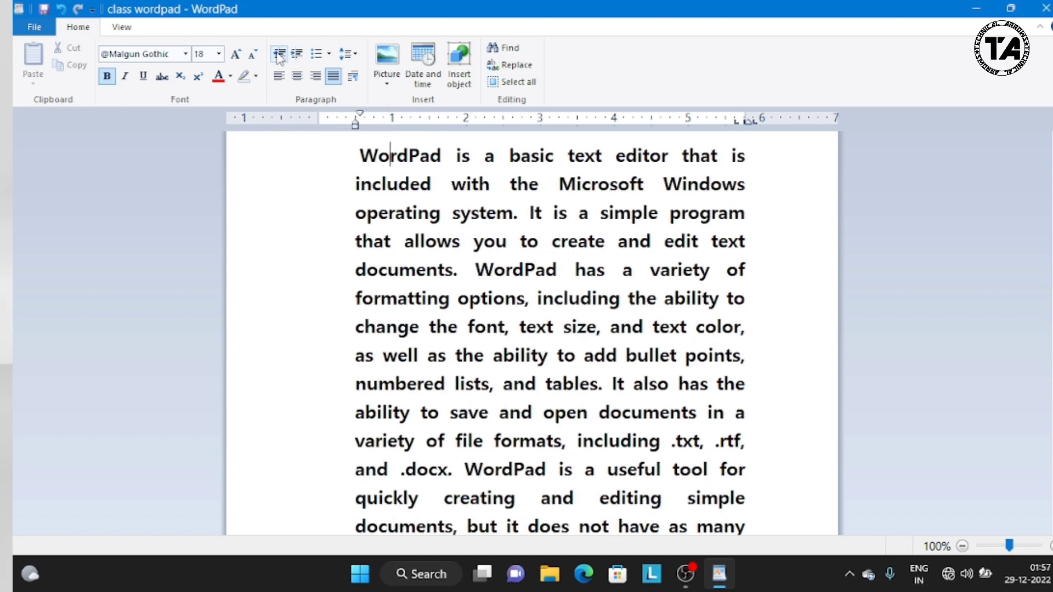
click(279, 55)
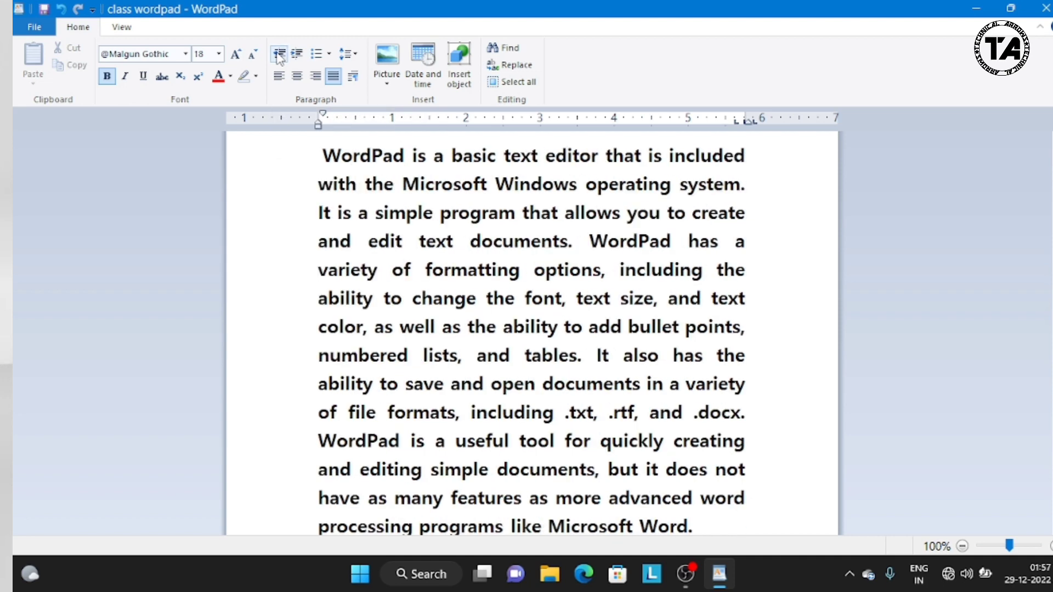
Step: Start a 1, 2, 3 numbered list below the paragraph with "ggjkkkb" as its first item
click(329, 54)
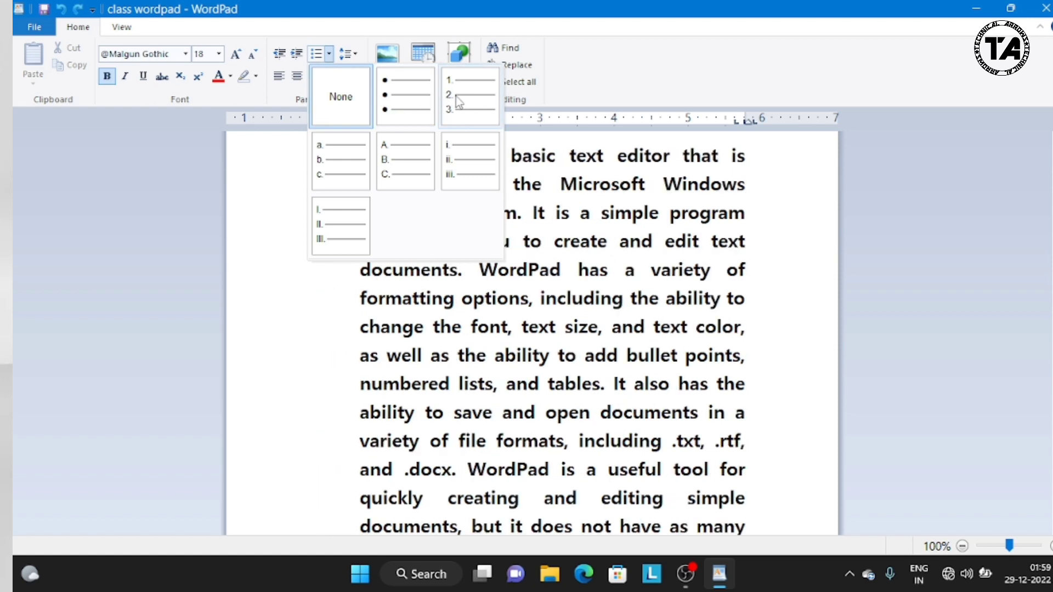
click(766, 245)
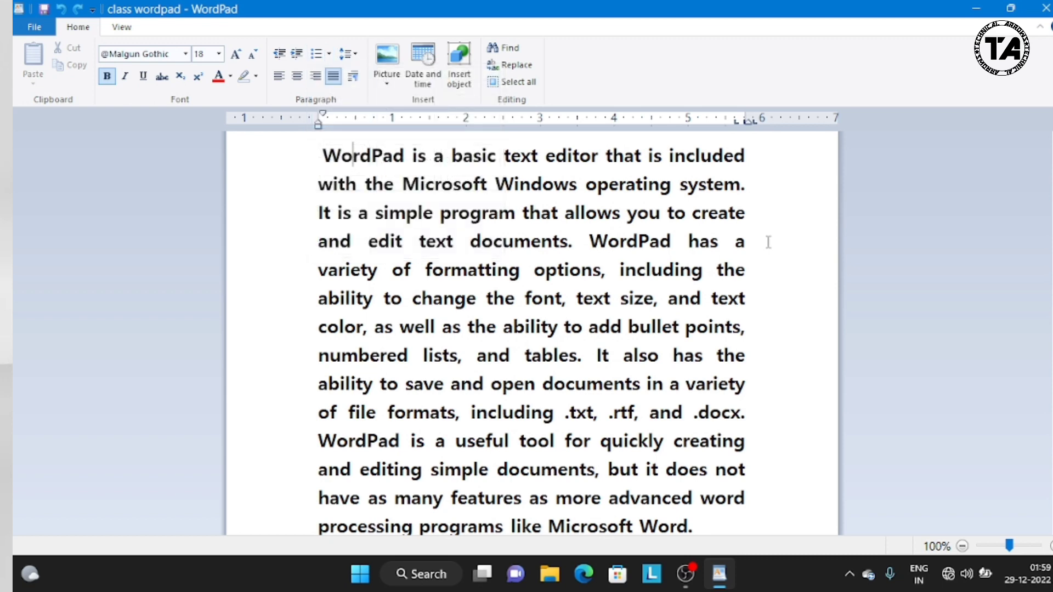
scroll(532, 329, down, 2)
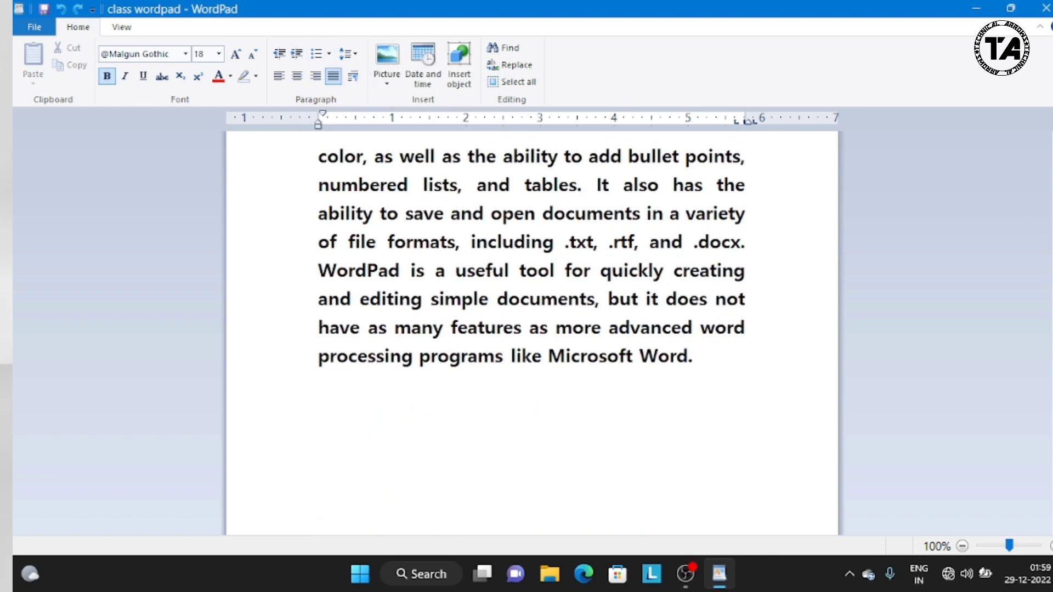
click(350, 389)
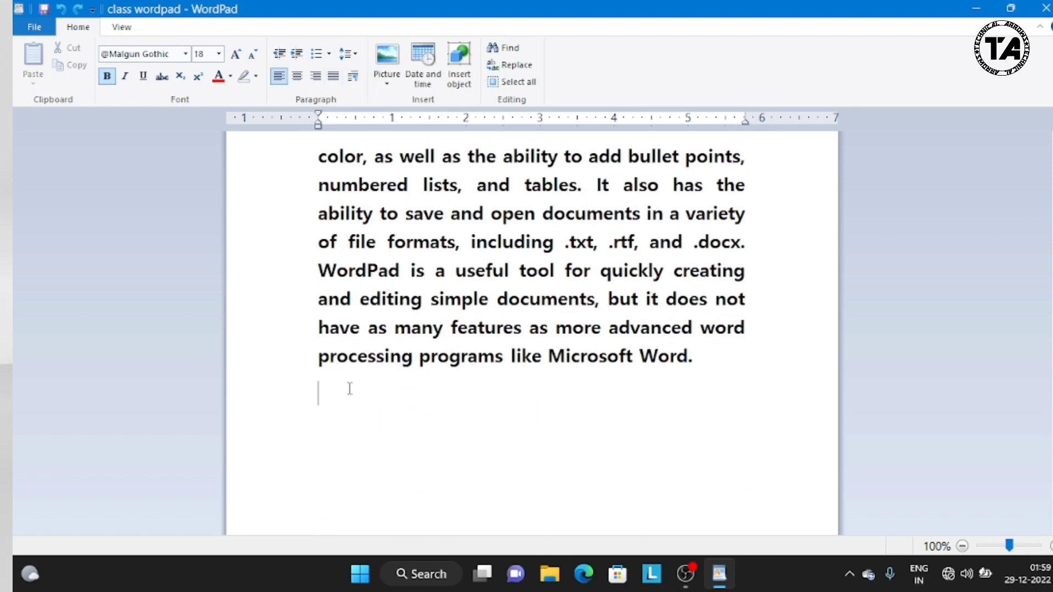
click(329, 54)
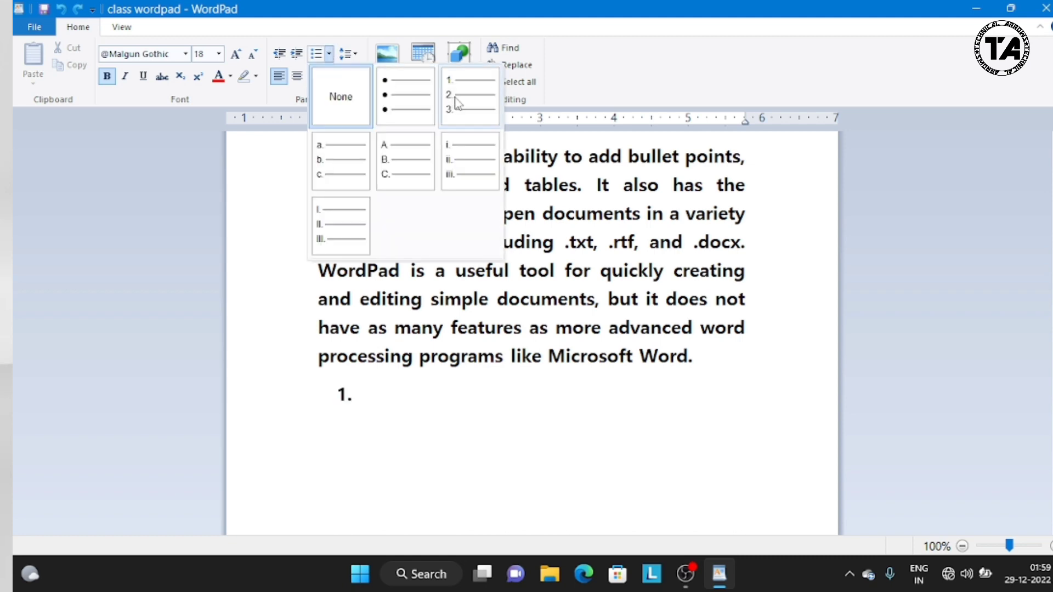
click(470, 95)
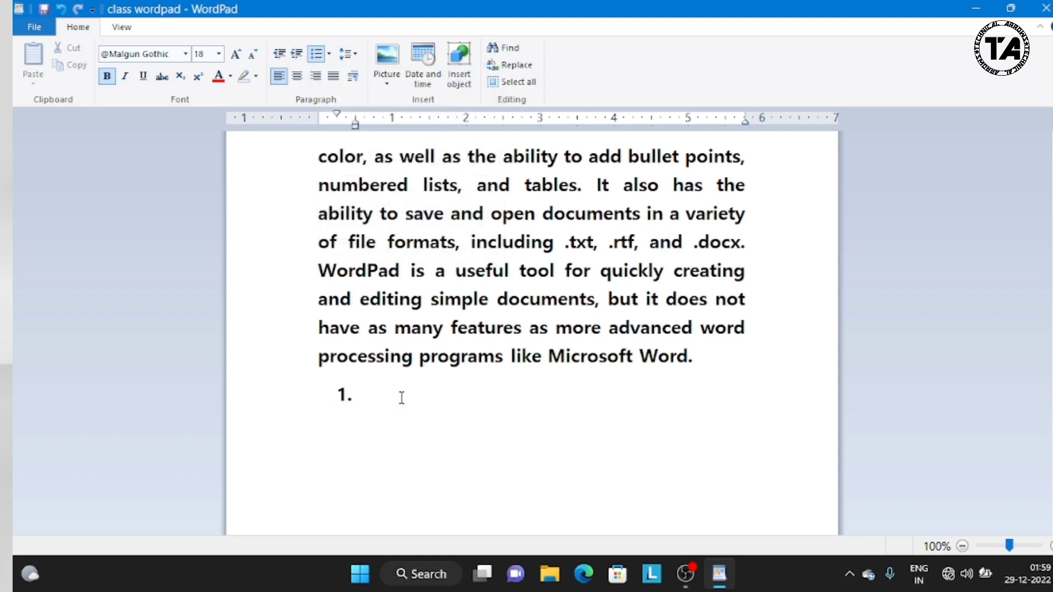
text(ggjkkkb)
key(Return)
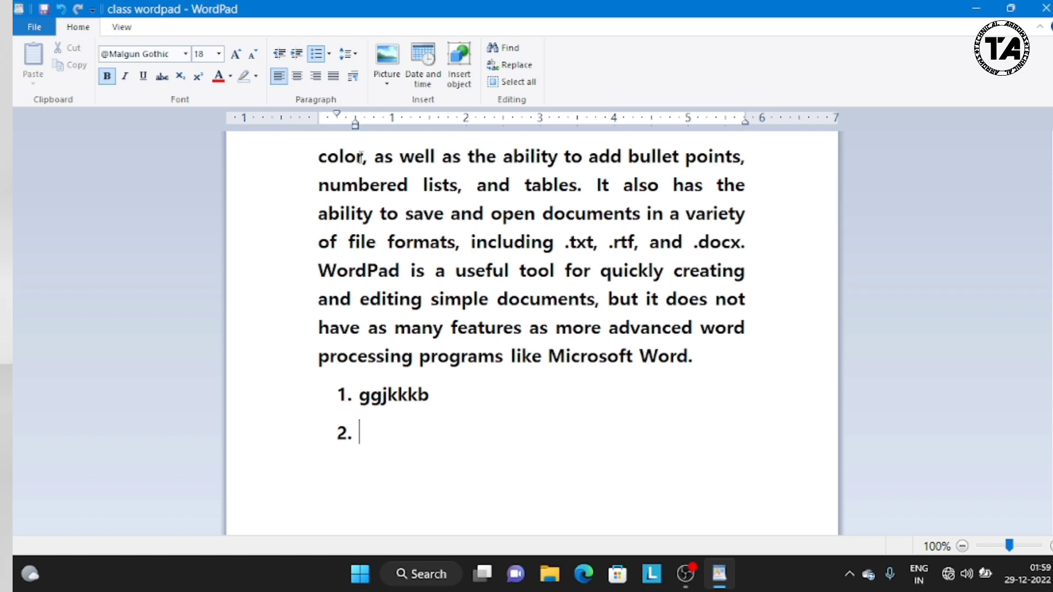
Step: Change the new list line to a bullet and enter "kkmk" as its item
click(330, 55)
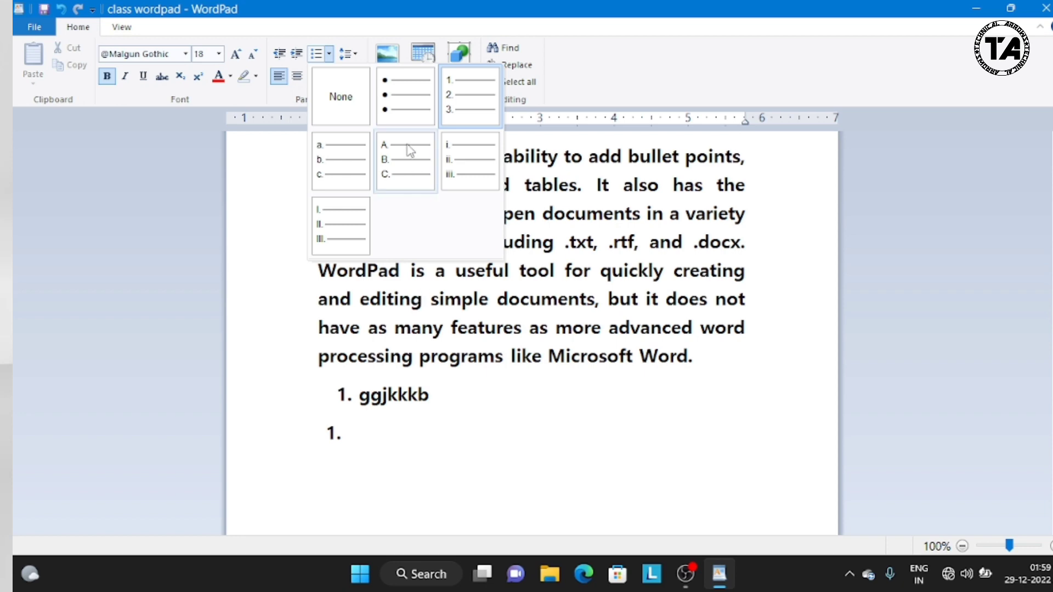
click(401, 113)
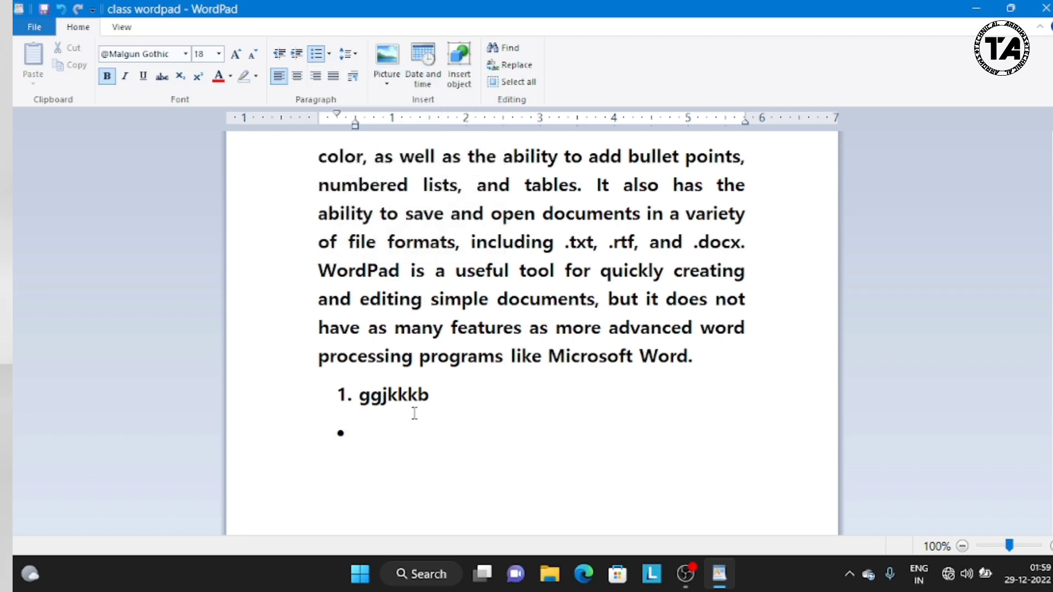
text(kkmk)
key(Return)
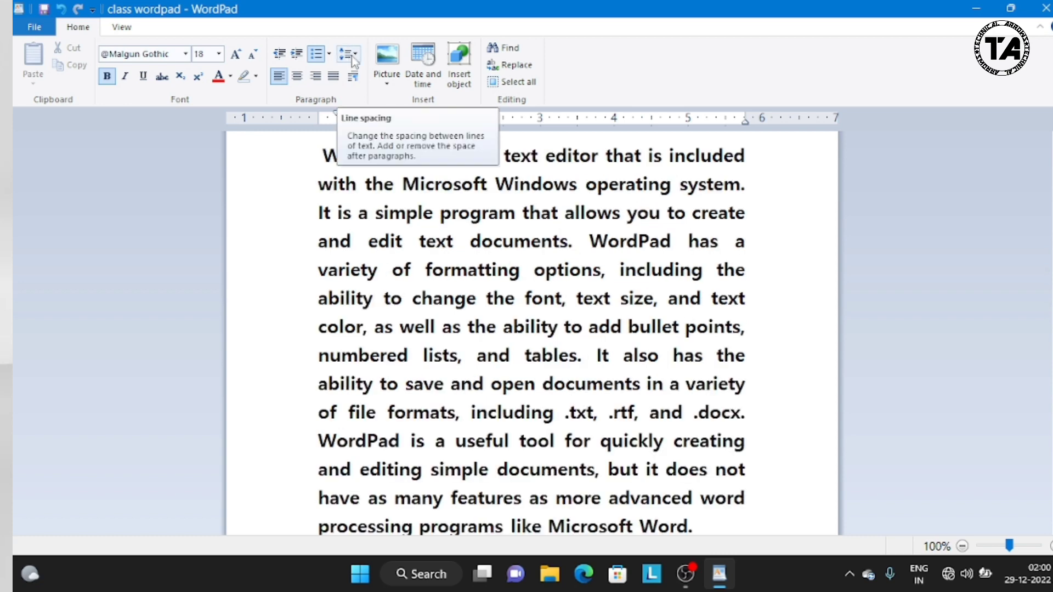
Step: Set the line spacing to 2 with the first seven lines of the paragraph selected
click(352, 57)
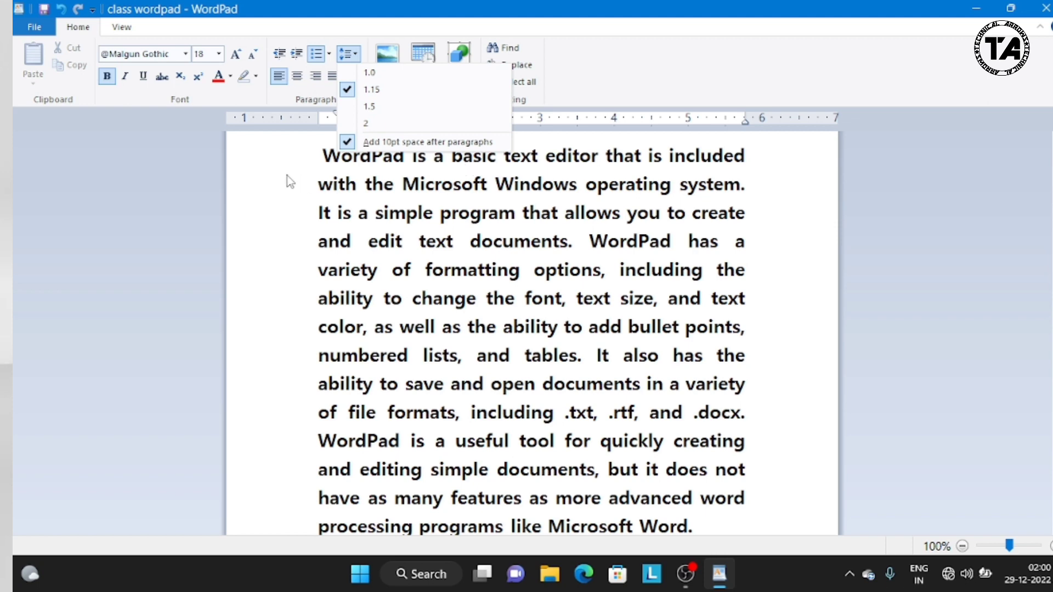
click(310, 170)
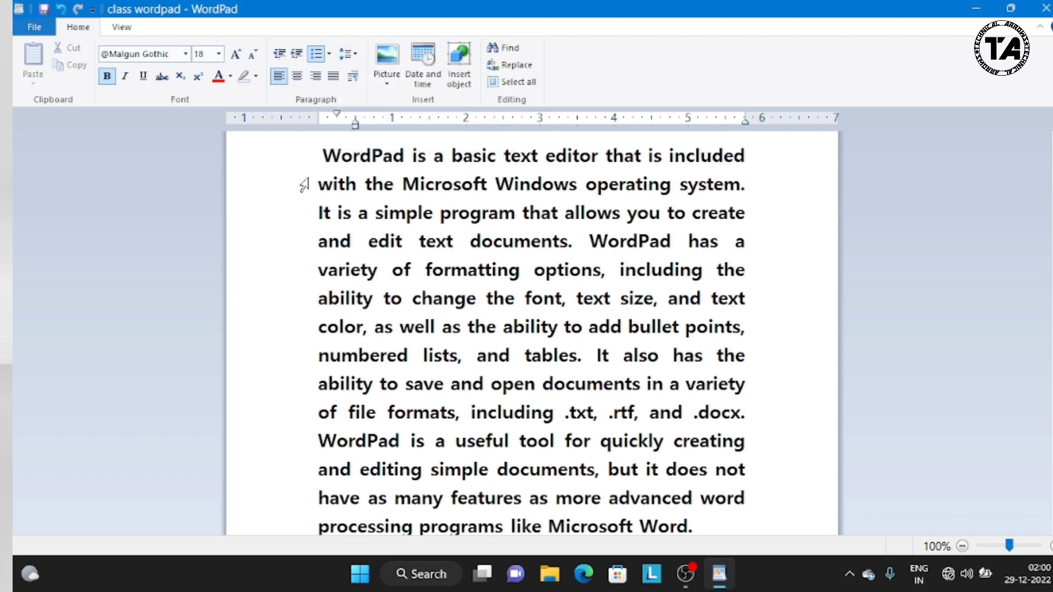
drag(301, 162, 438, 329)
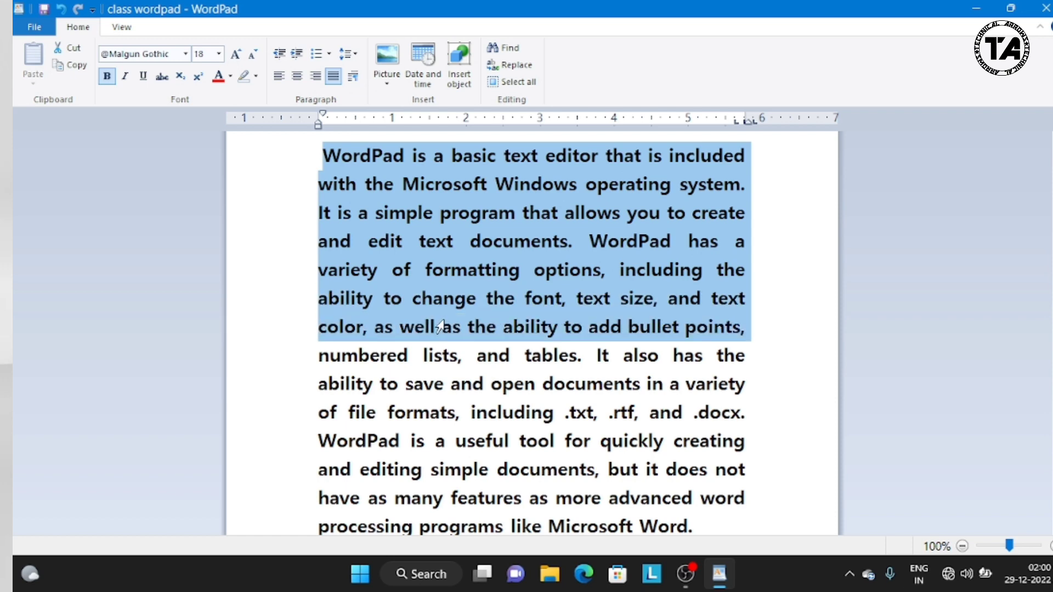
click(354, 55)
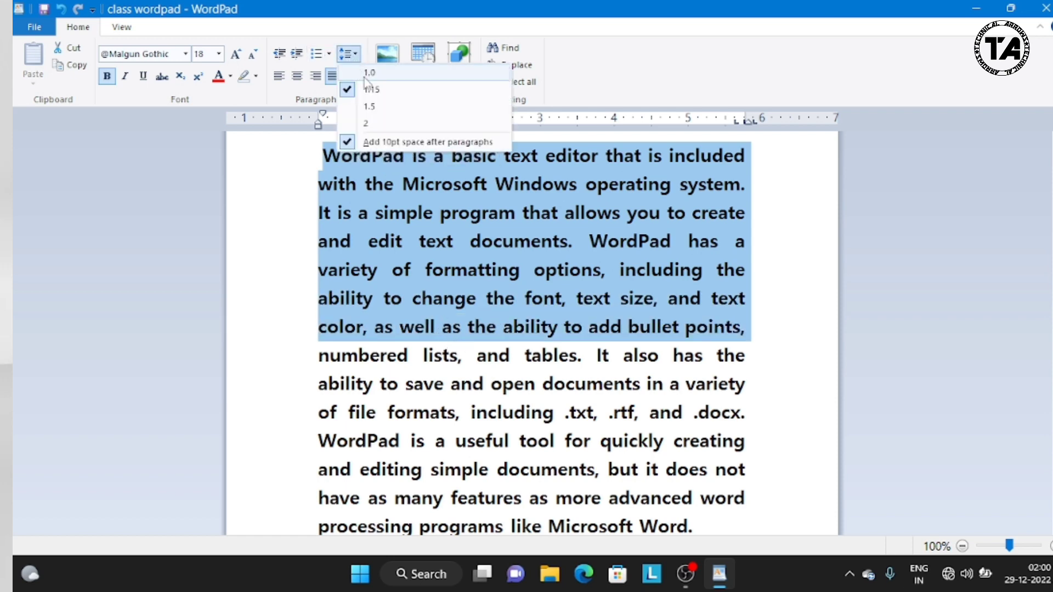
click(367, 125)
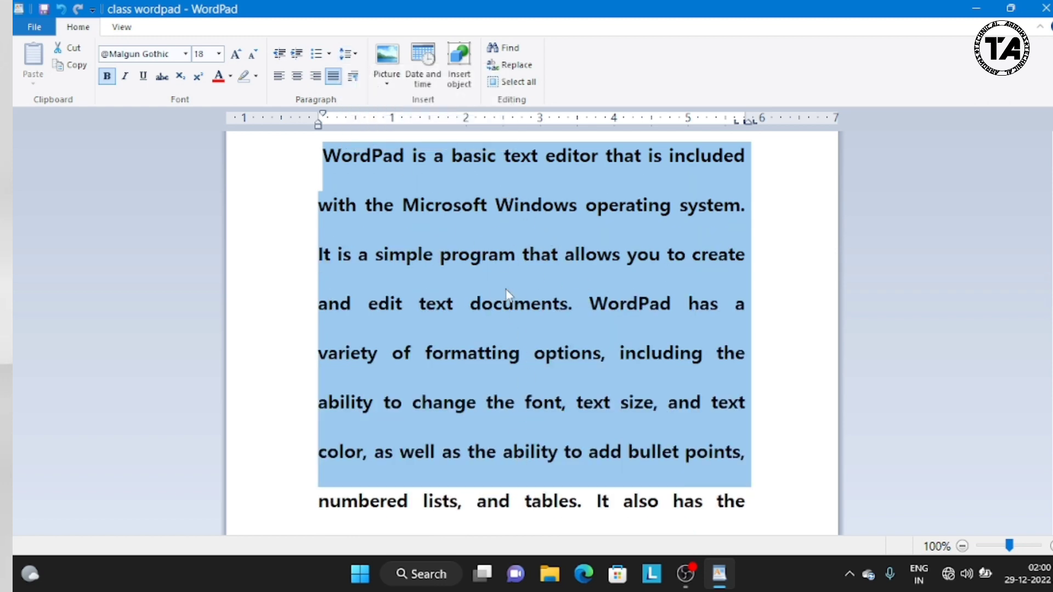
Step: Set the selected text's line spacing to 1.0, and change it to 1.15
click(348, 53)
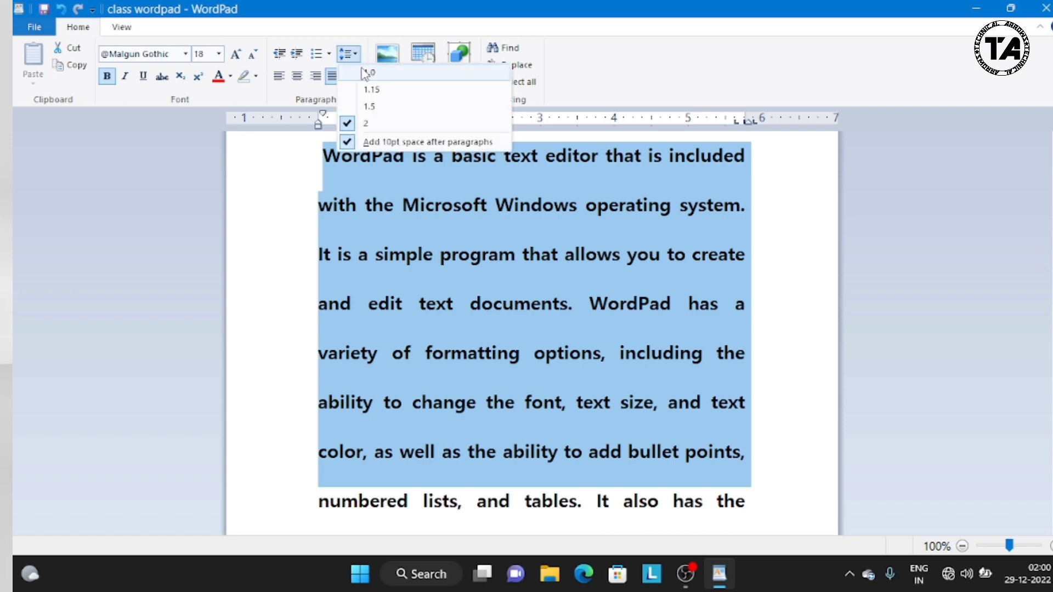
click(363, 72)
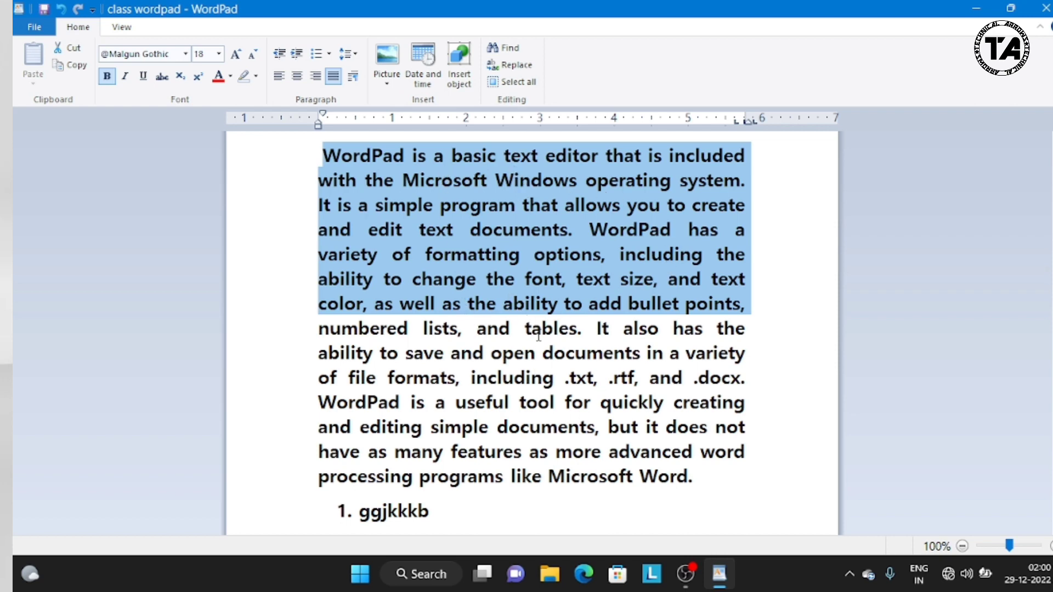
click(355, 54)
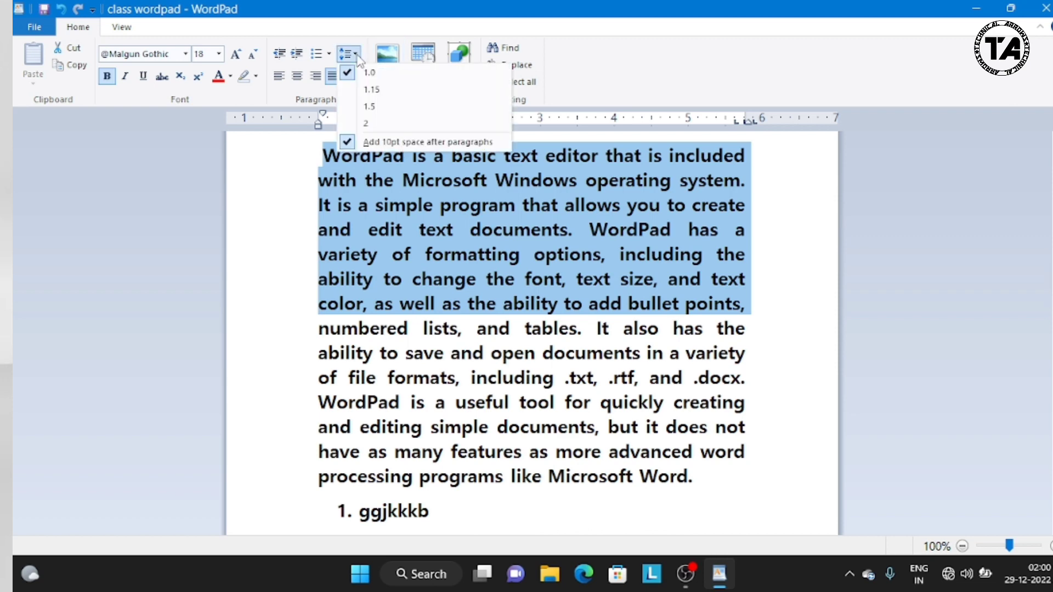
click(358, 89)
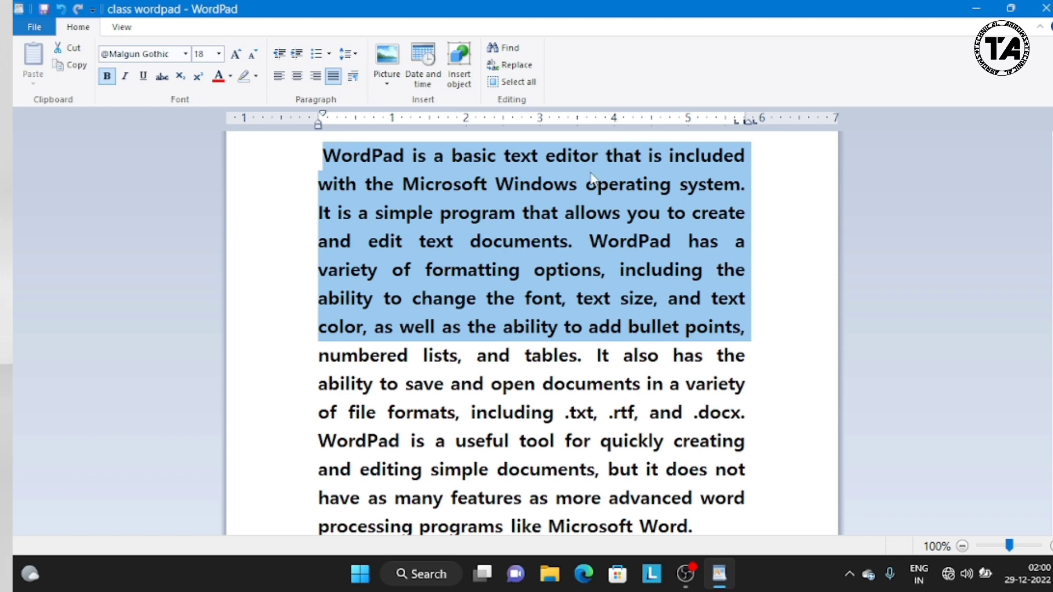
Step: Examine the indentation, spacing and alignment settings in the Paragraph dialog, and cancel it
click(353, 78)
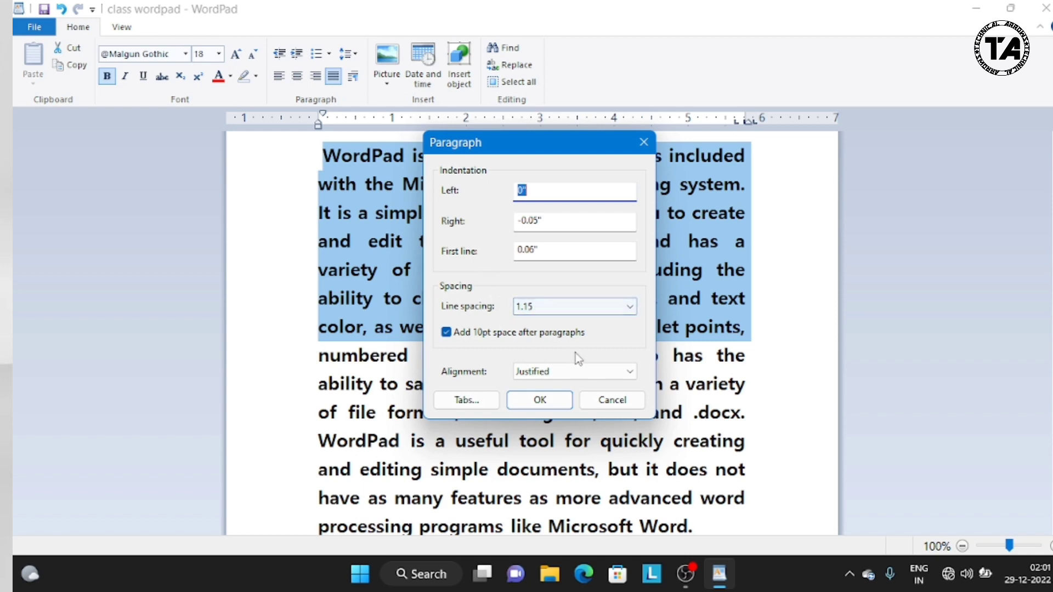
click(612, 400)
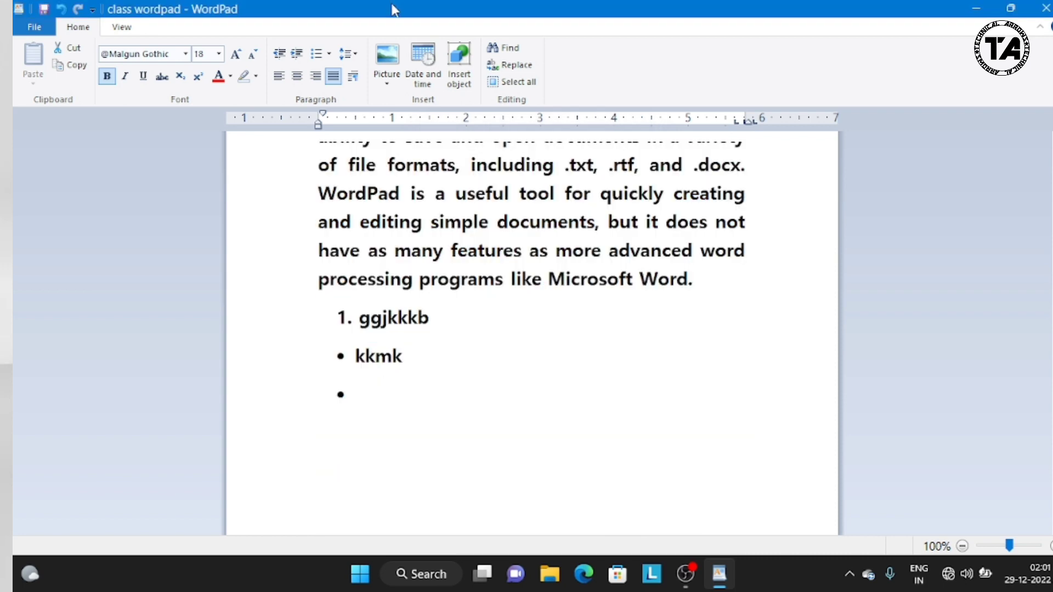
Step: Insert the picture pexels-photo-2582937 from New folder on the Desktop into the document
click(389, 83)
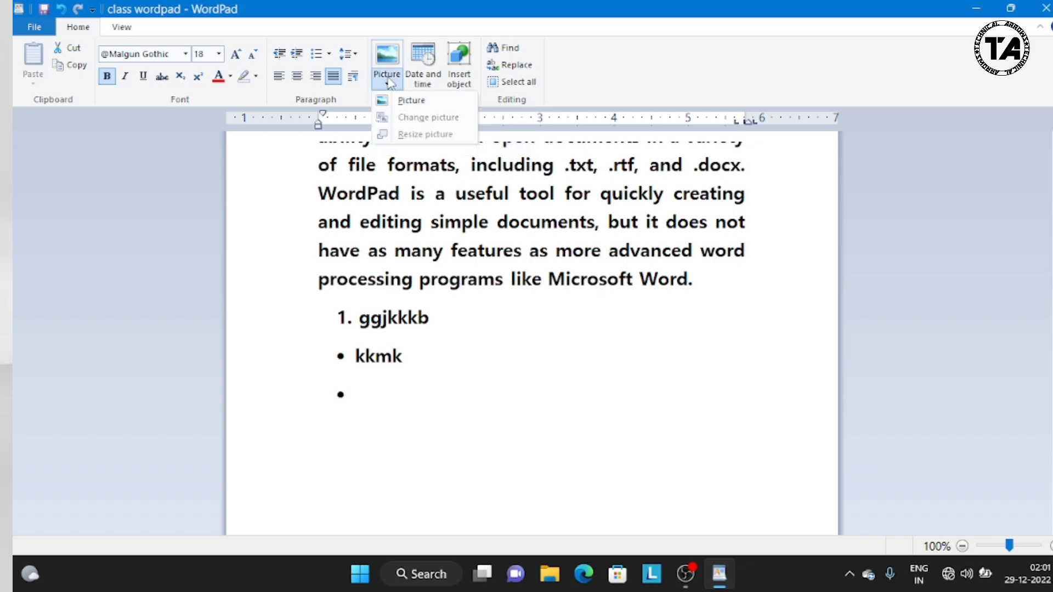
click(396, 99)
click(365, 238)
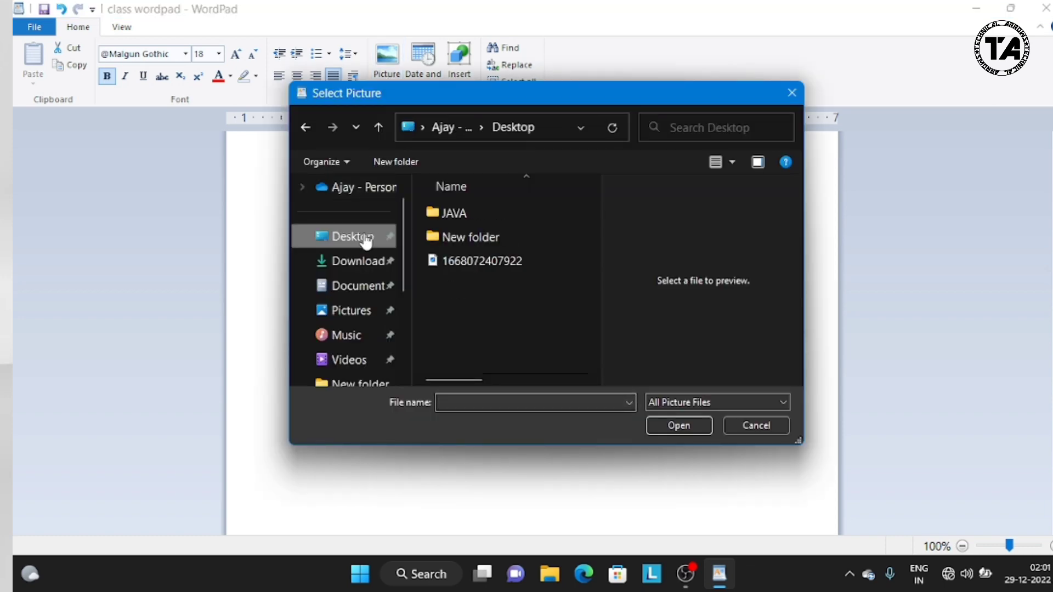
double_click(448, 238)
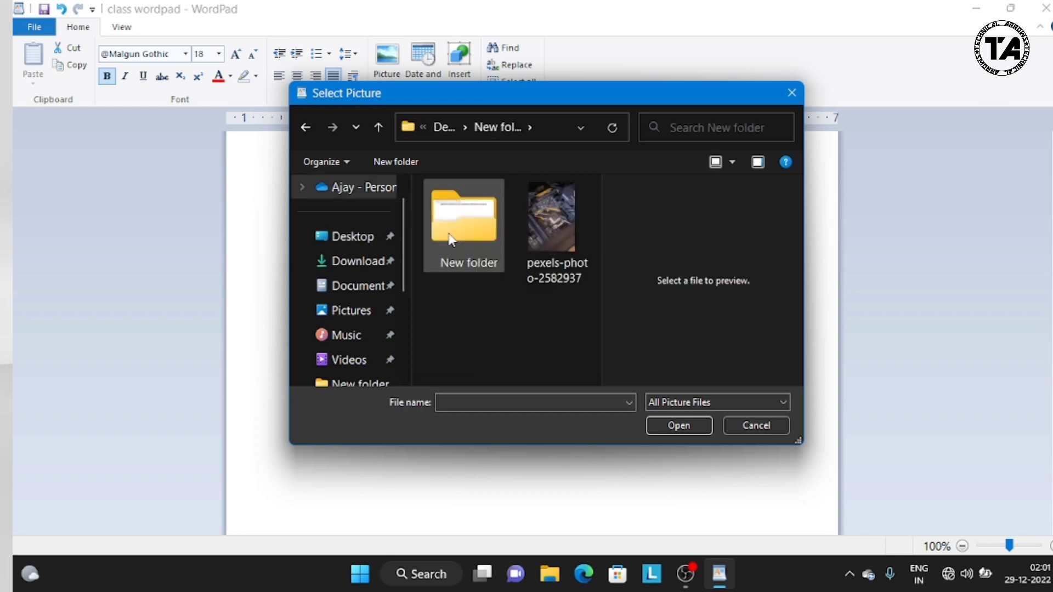
click(537, 225)
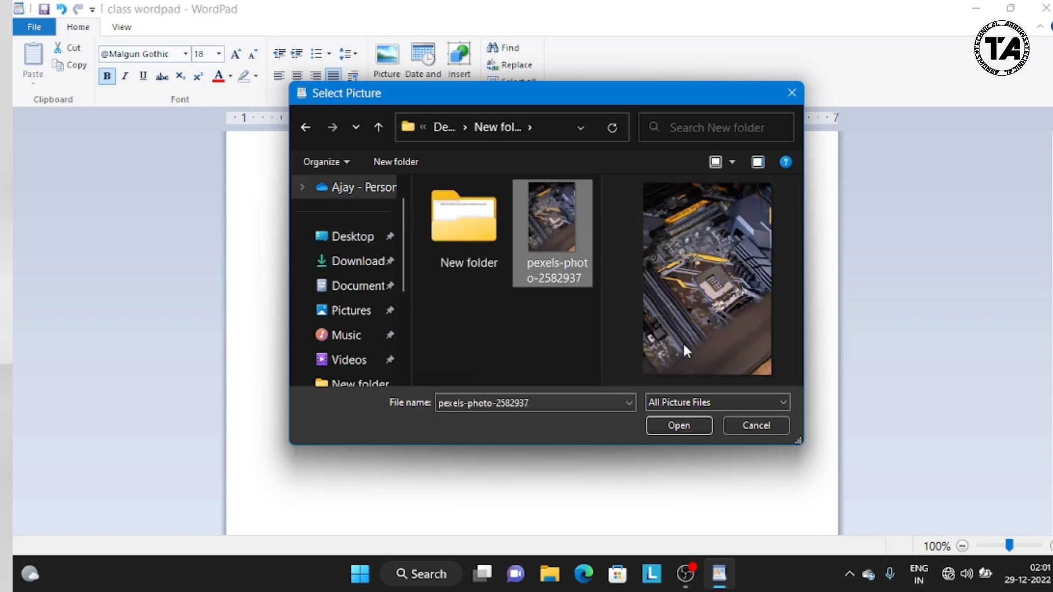
click(695, 423)
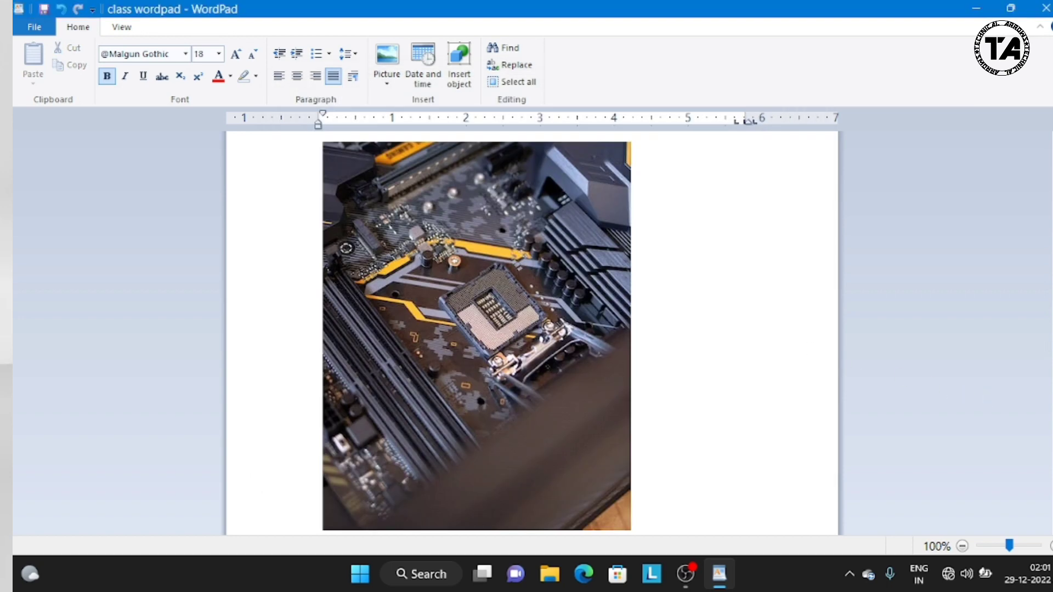
Step: Insert the date in the format "29 December 2022" on the line below the empty bullet
scroll(1049, 284, down, 5)
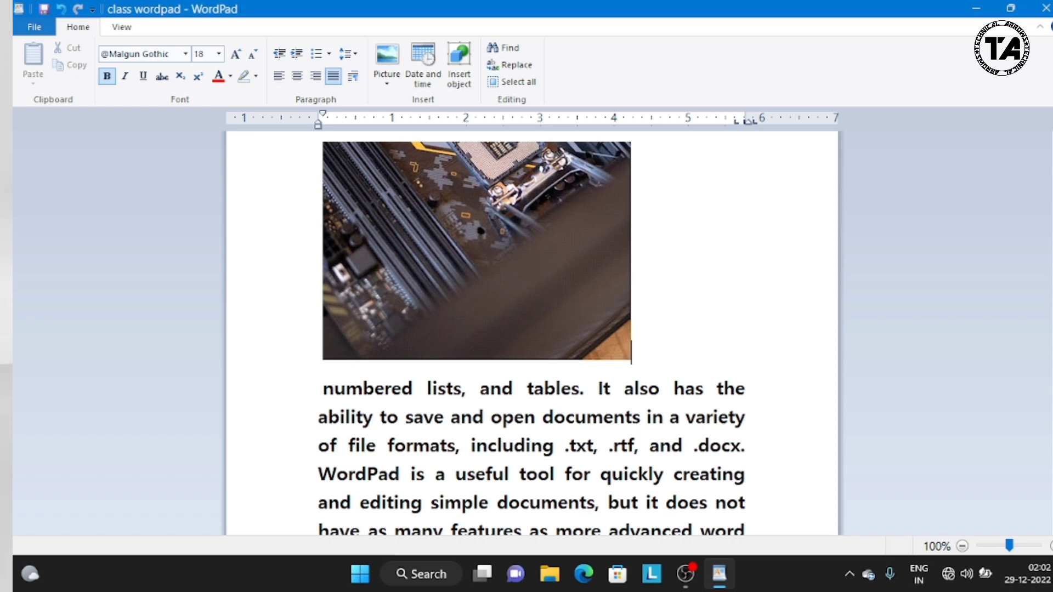
scroll(531, 334, down, 8)
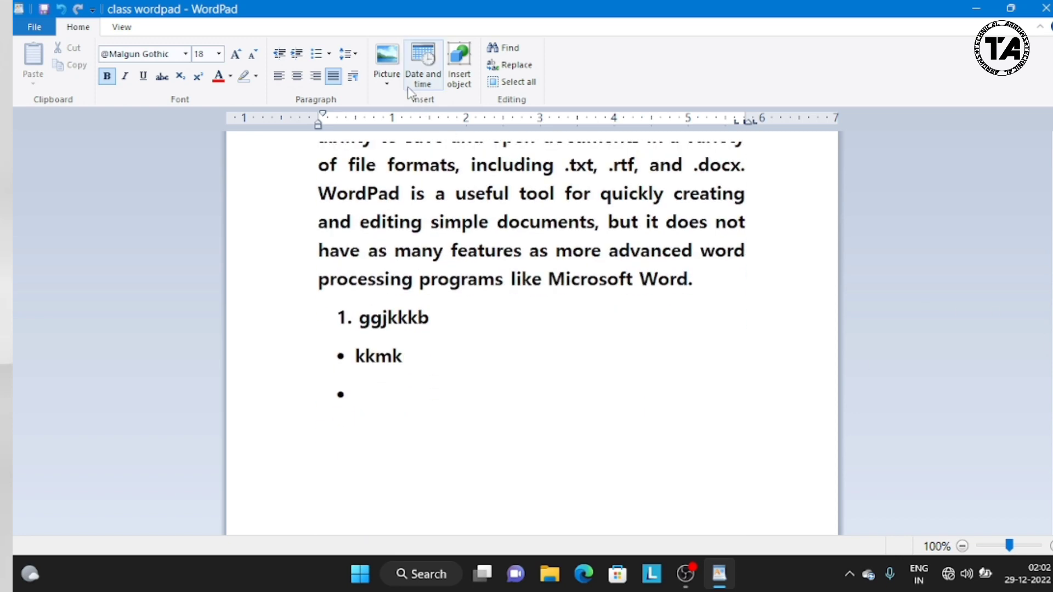
click(369, 426)
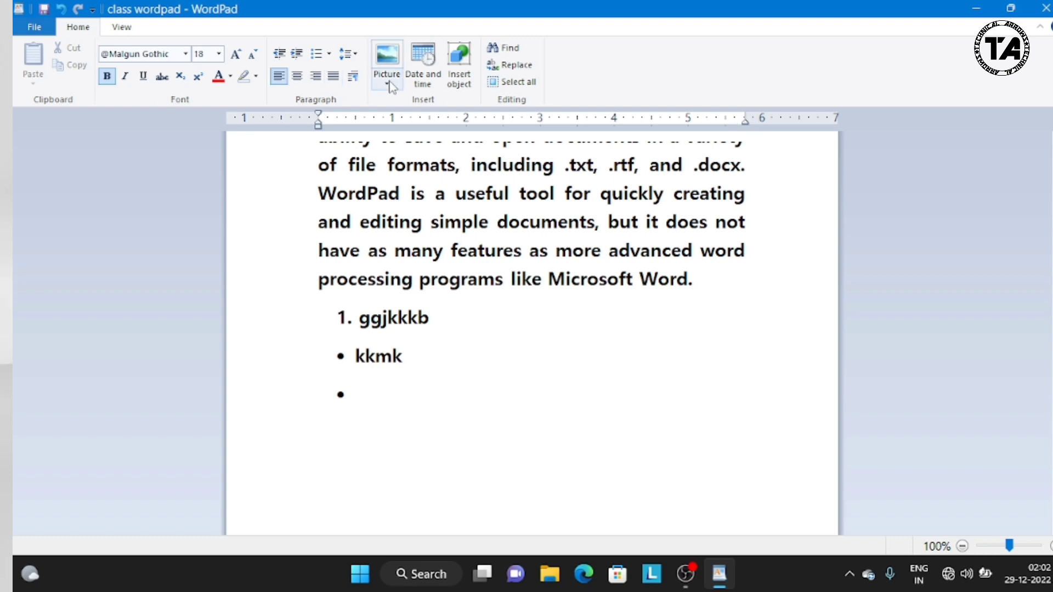
click(420, 63)
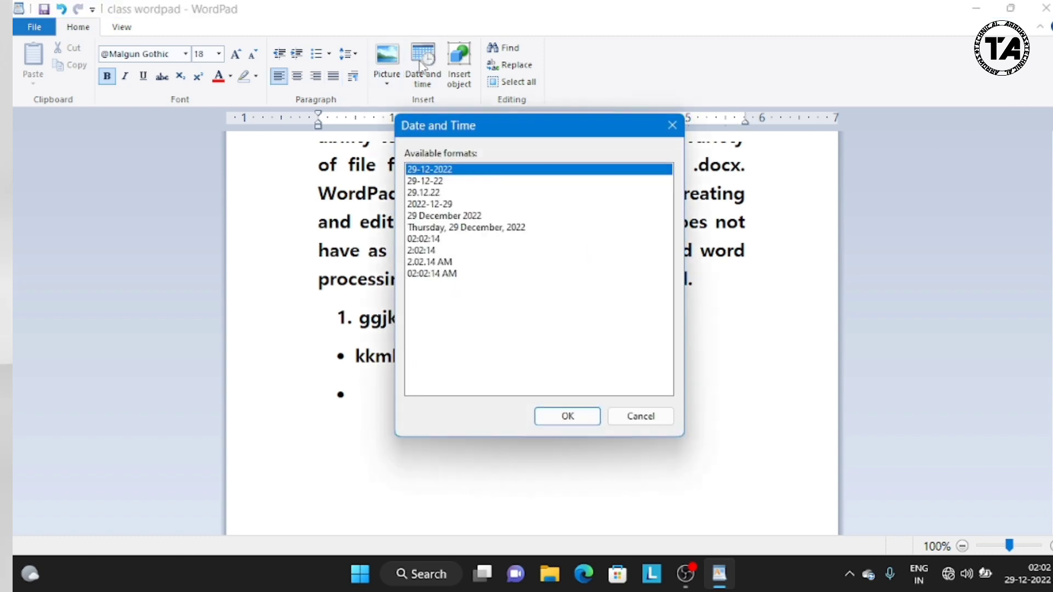
click(445, 216)
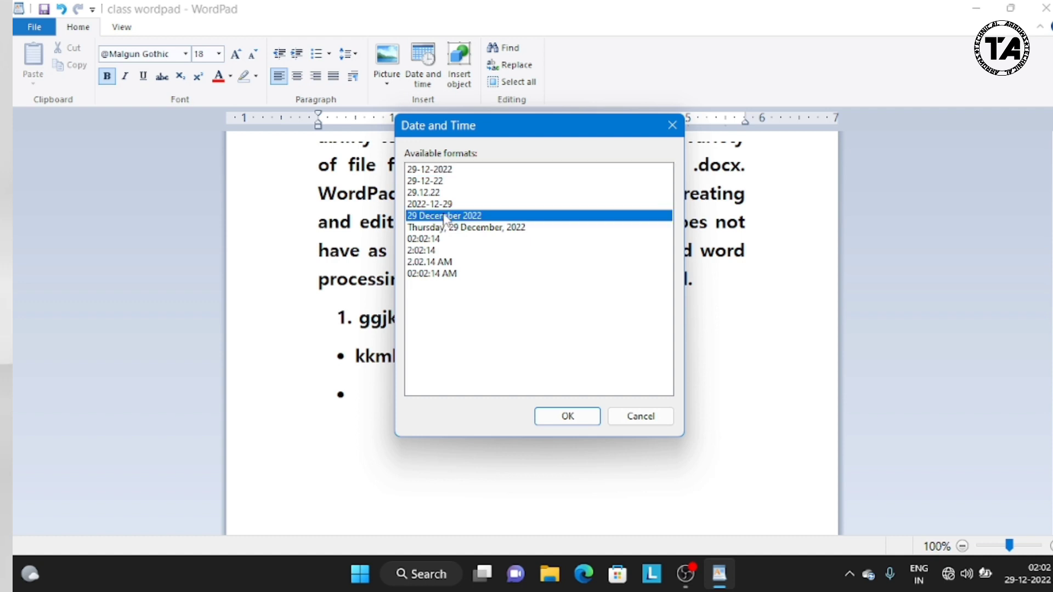
click(566, 415)
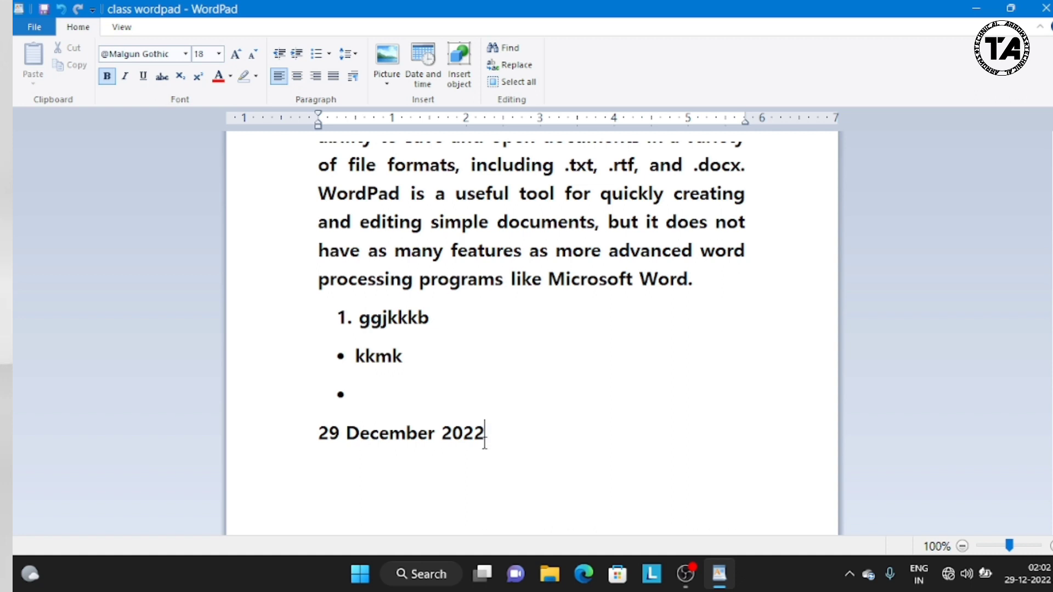
Step: Shorten the inserted date to "29 December 2", and start a new line below it
key(BackSpace)
key(BackSpace)
key(BackSpace)
key(Return)
scroll(483, 292, down, 2)
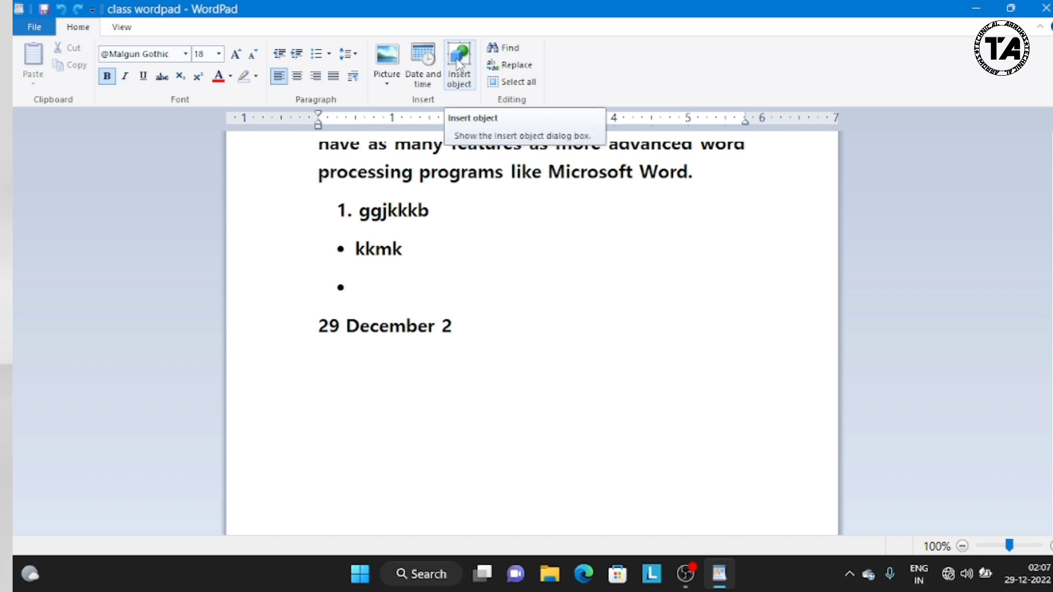
Step: Insert the Excel worksheet "class wordpad" from the Documents folder as an object created from file, below the date
click(458, 63)
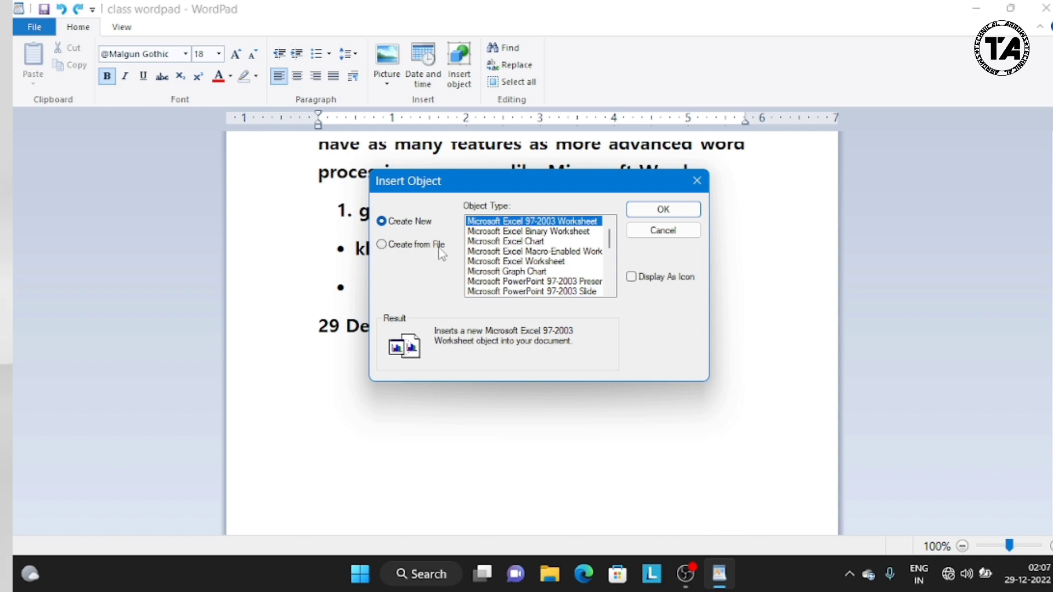
click(382, 245)
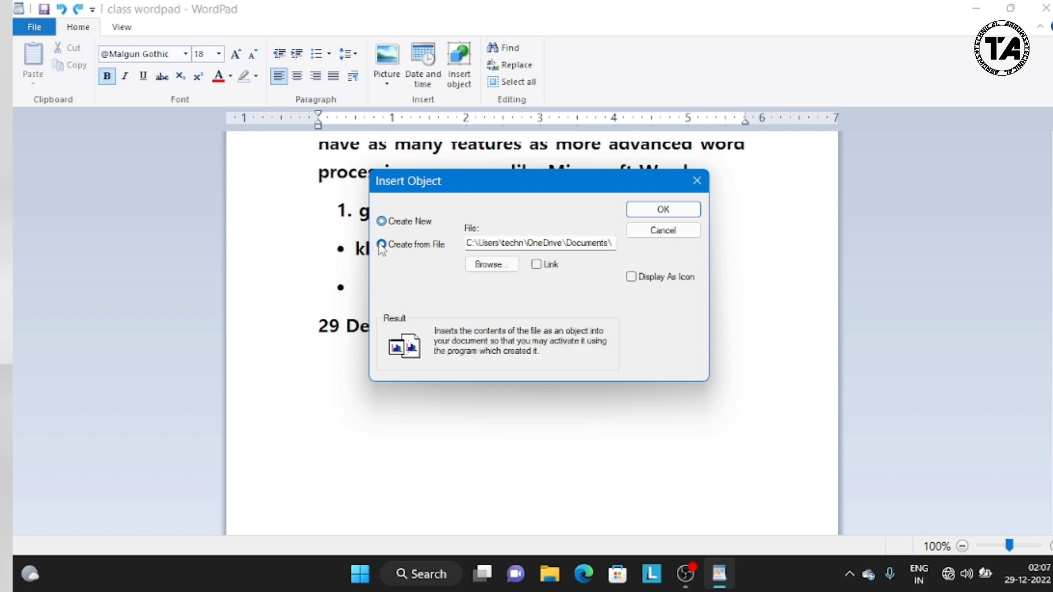
click(500, 266)
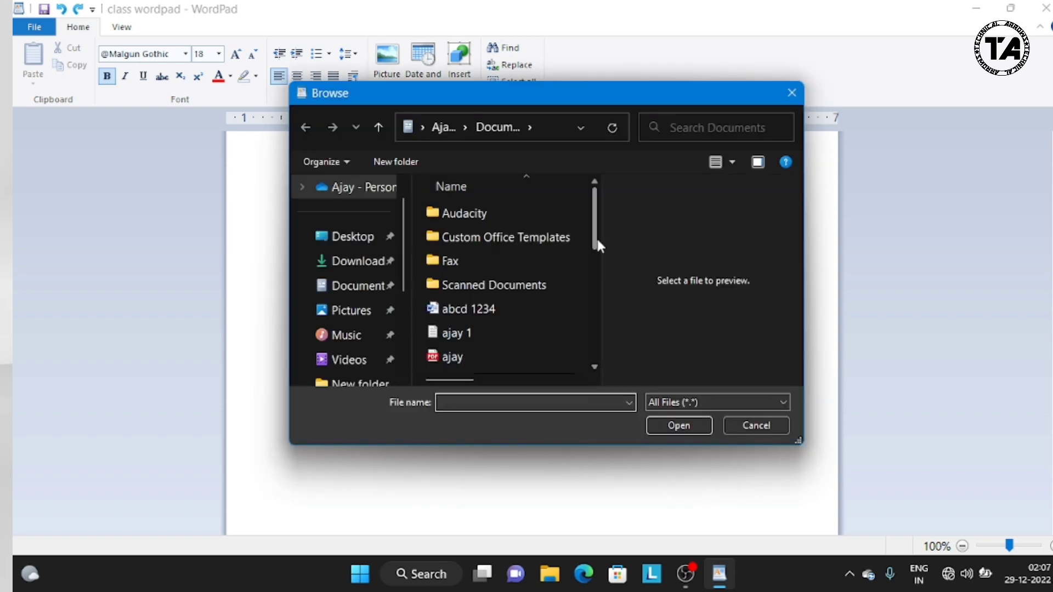
drag(597, 239, 604, 308)
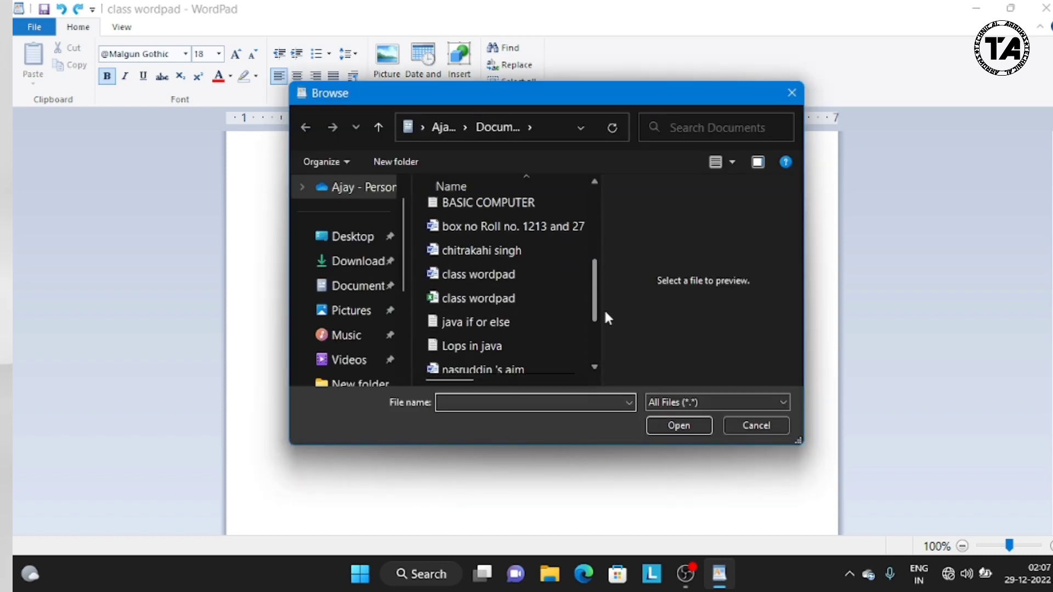
mouse_move(534, 298)
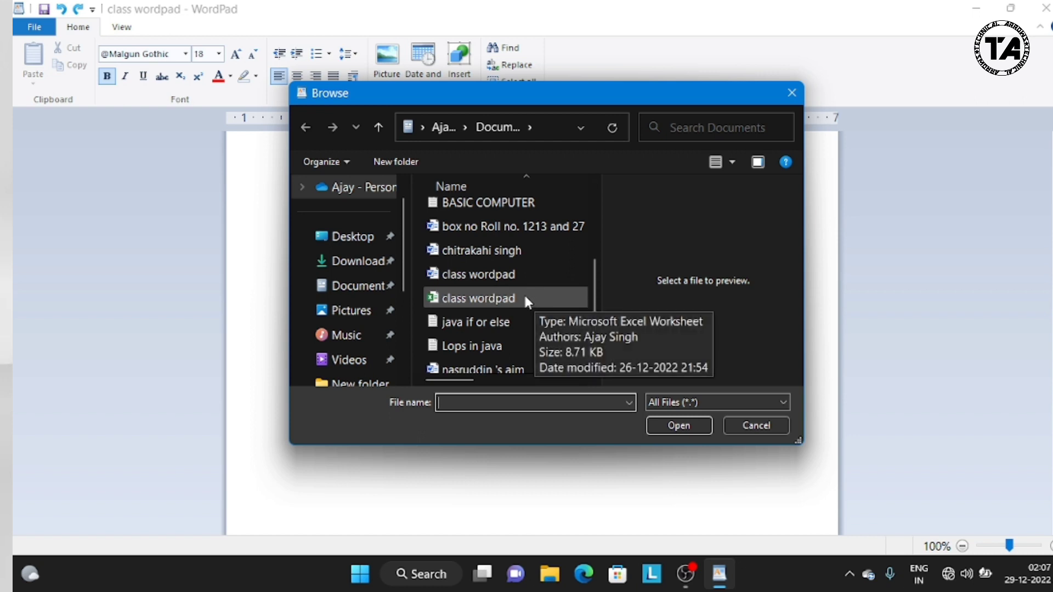
click(521, 296)
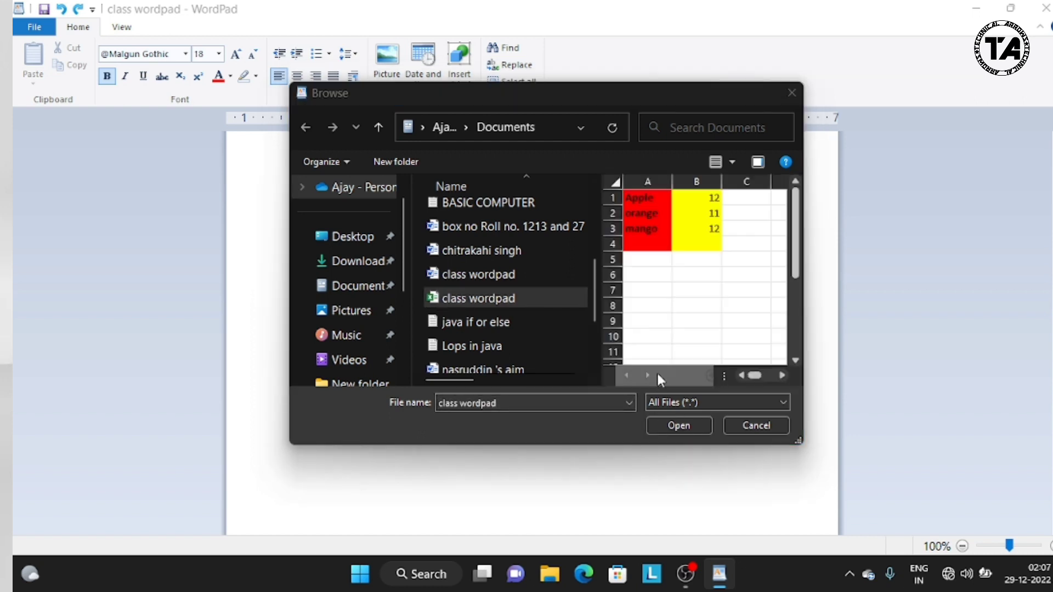
click(679, 426)
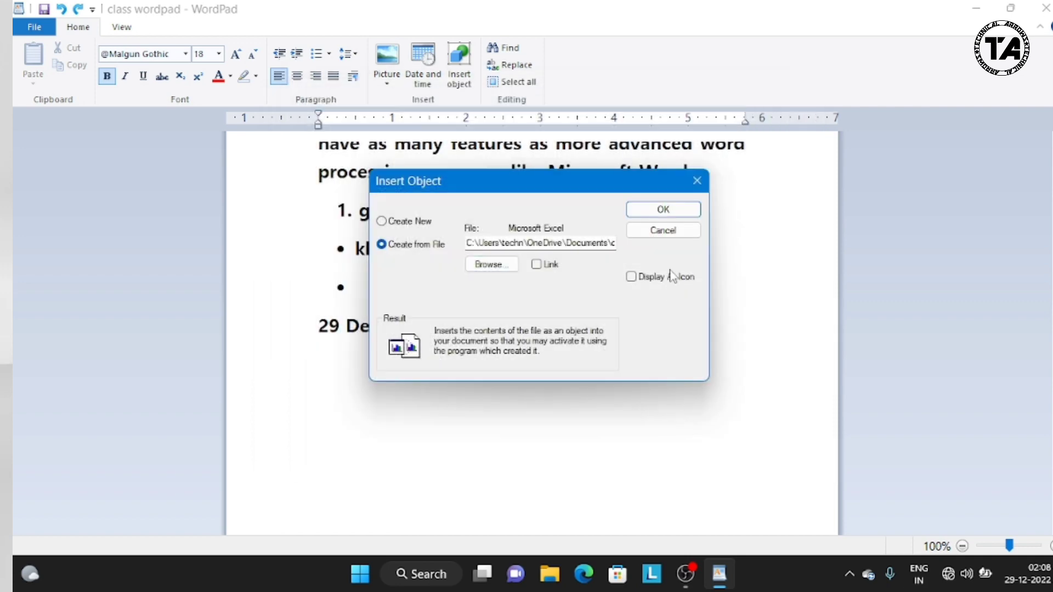
click(664, 212)
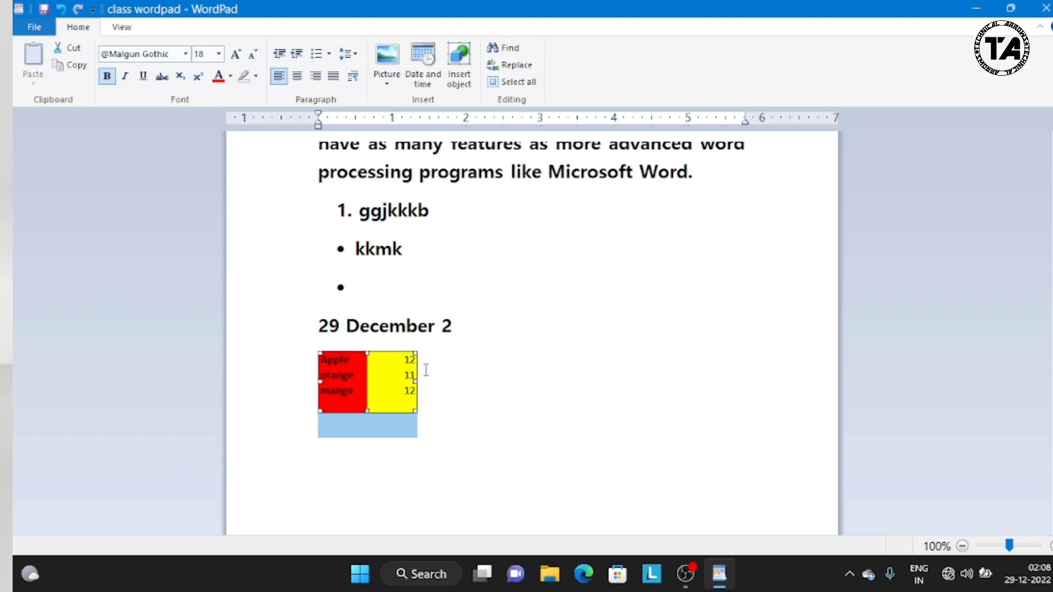
Step: Open the embedded worksheet in Excel, look at its file options, and close it to return to the document
click(472, 364)
click(363, 380)
double_click(364, 381)
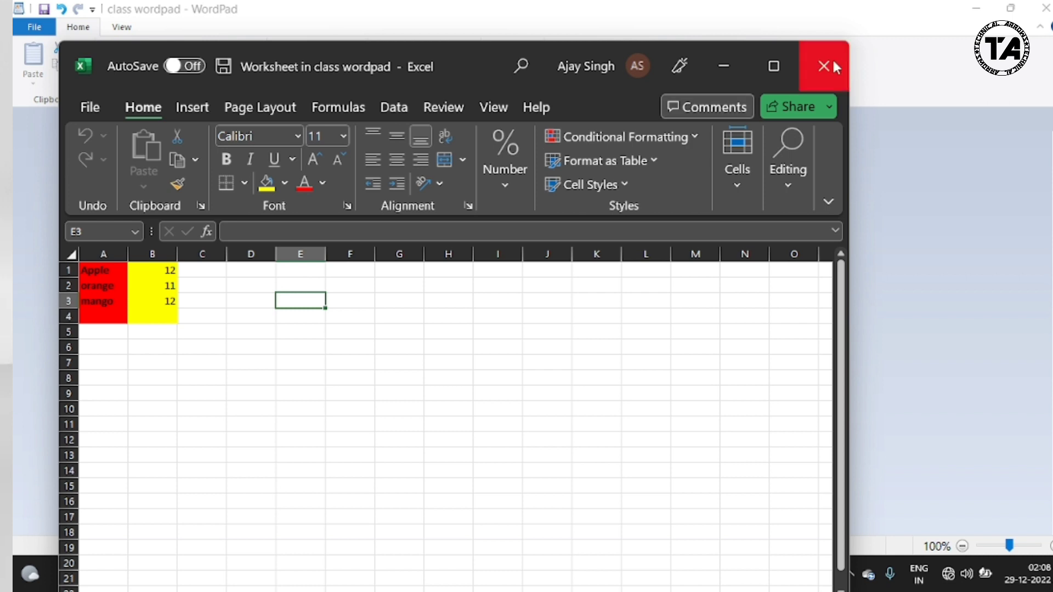
click(88, 110)
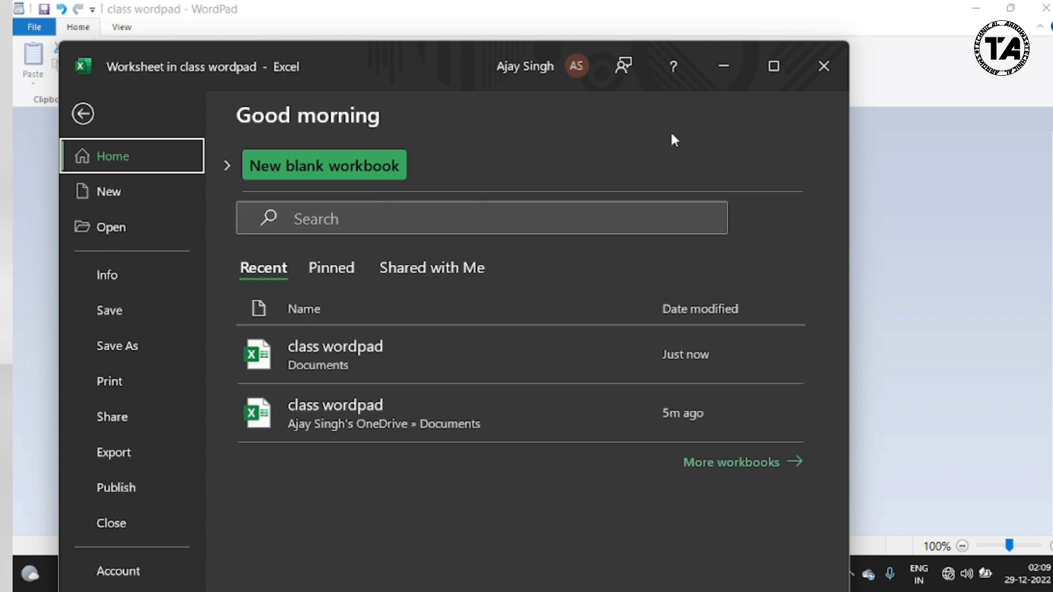
click(827, 68)
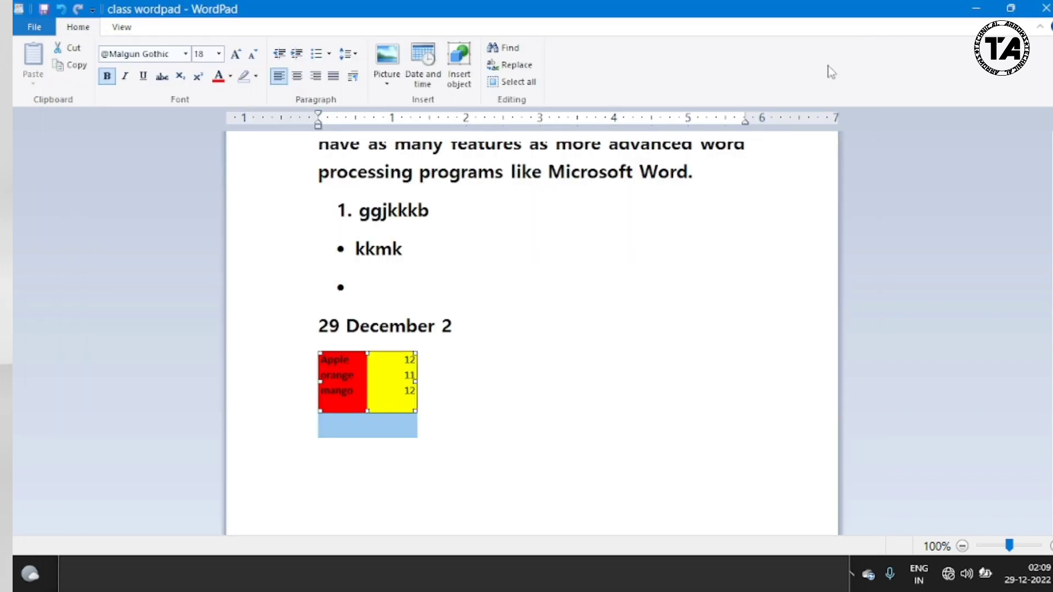
click(451, 408)
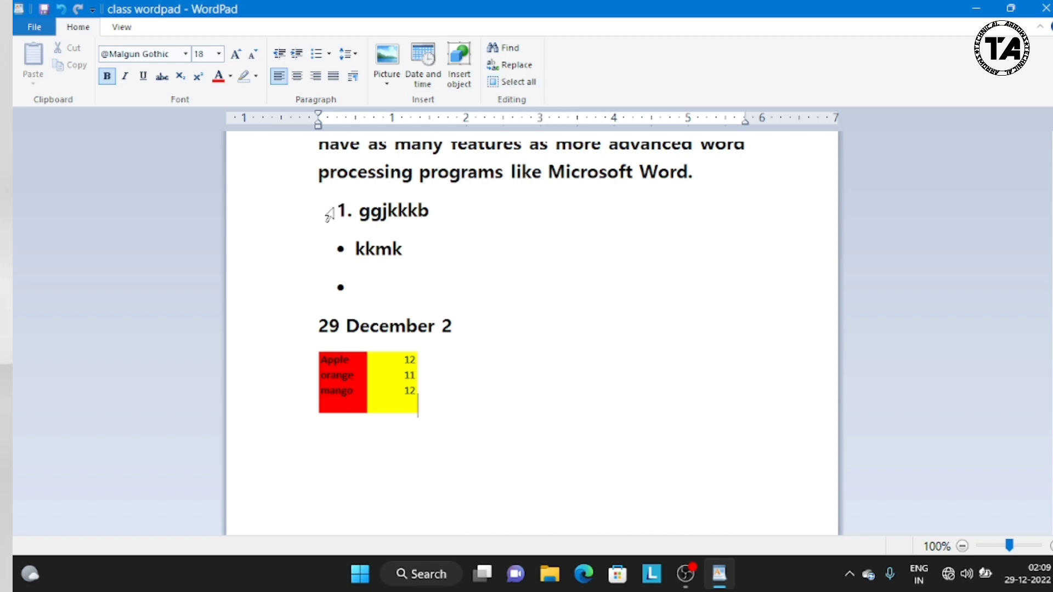
Step: Zoom the document out to 90%, and hide the ruler and show it again
click(129, 30)
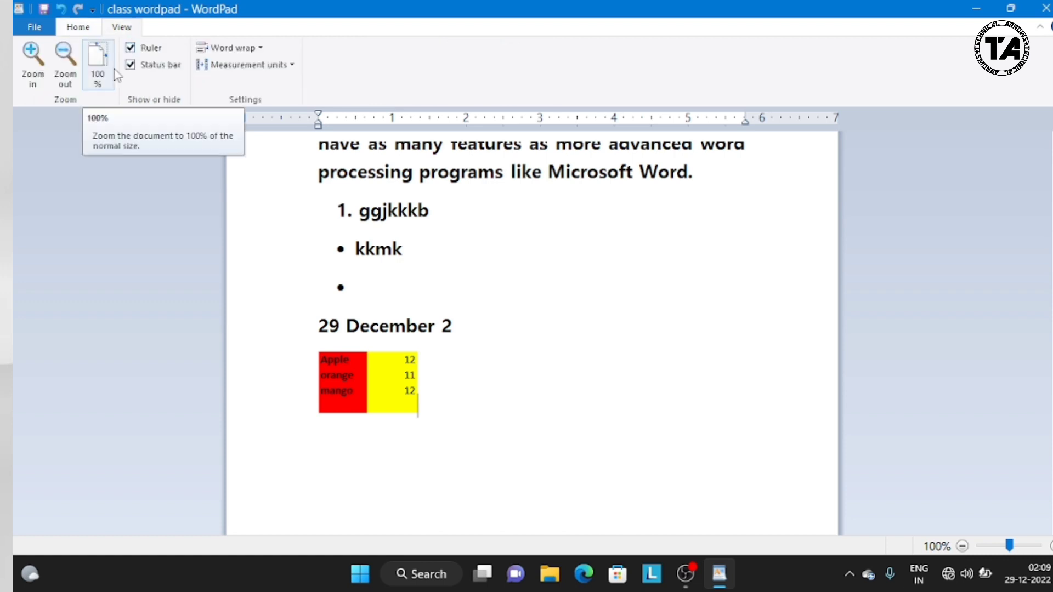
click(64, 60)
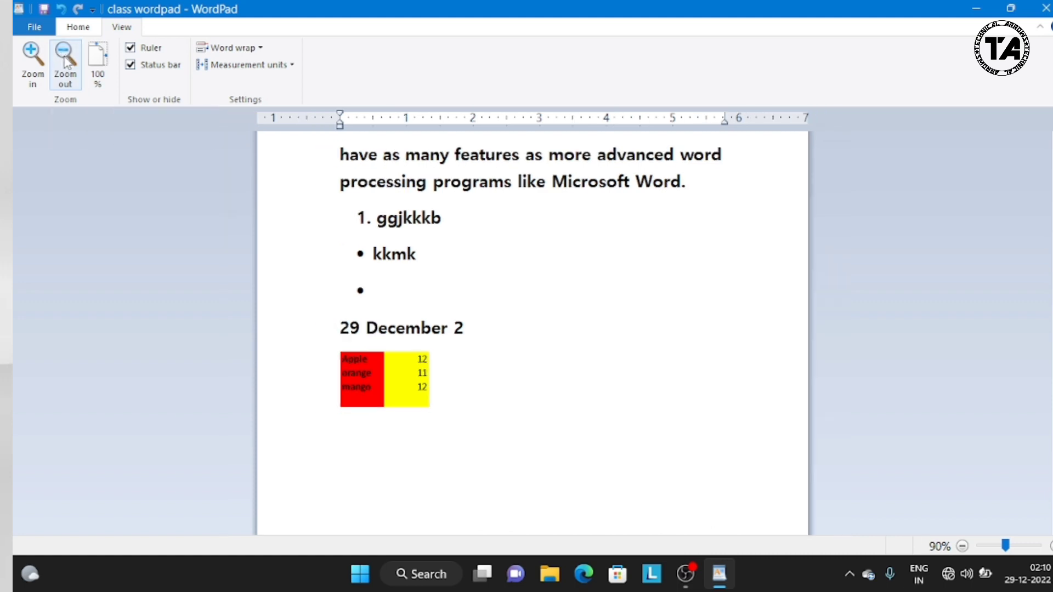
click(130, 51)
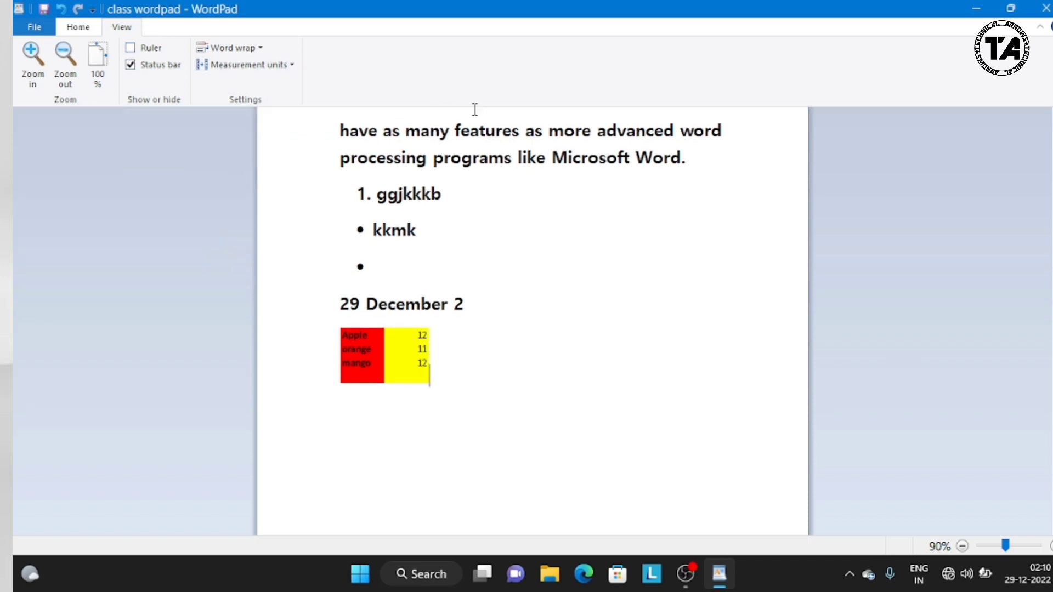
click(130, 49)
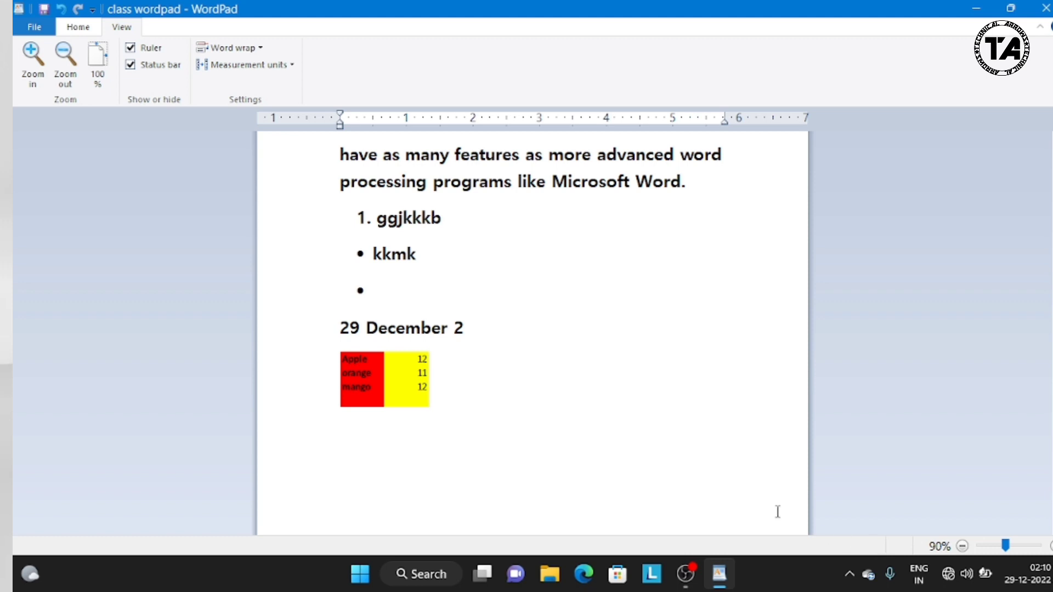
Step: Zoom the document out to 70%, and zoom back in to 100%
click(962, 547)
click(962, 547)
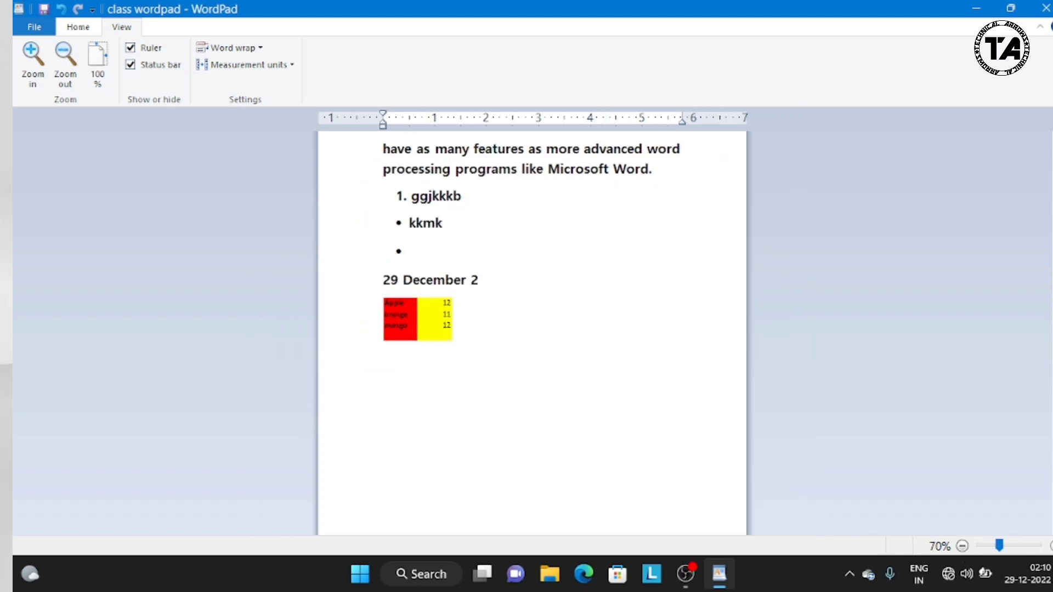
click(1052, 546)
click(1051, 546)
click(1052, 546)
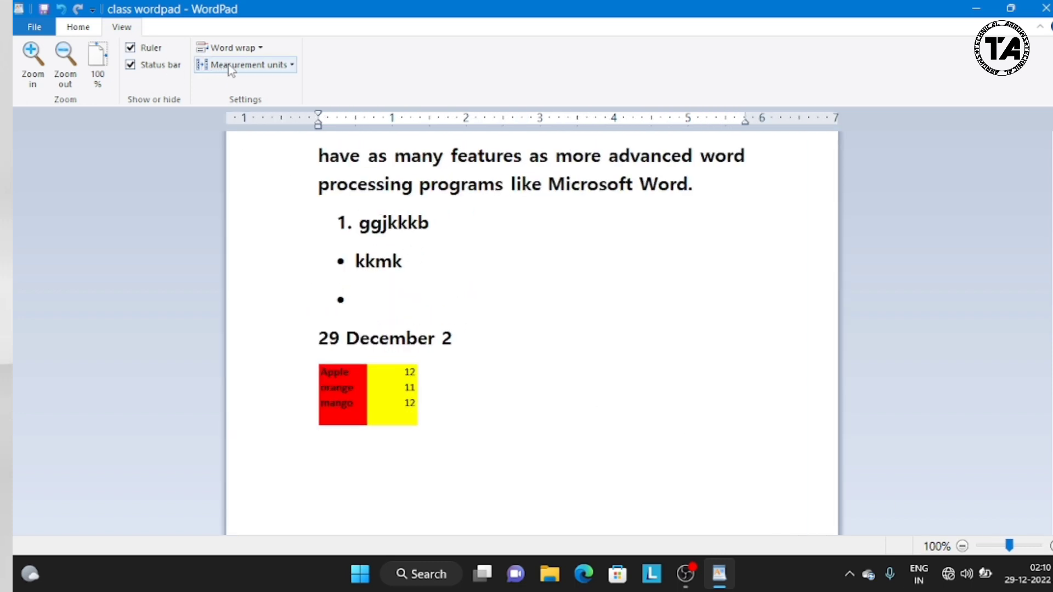
Step: Switch the document's word wrap to No wrap, to Wrap to window, and back to Wrap to ruler
click(260, 49)
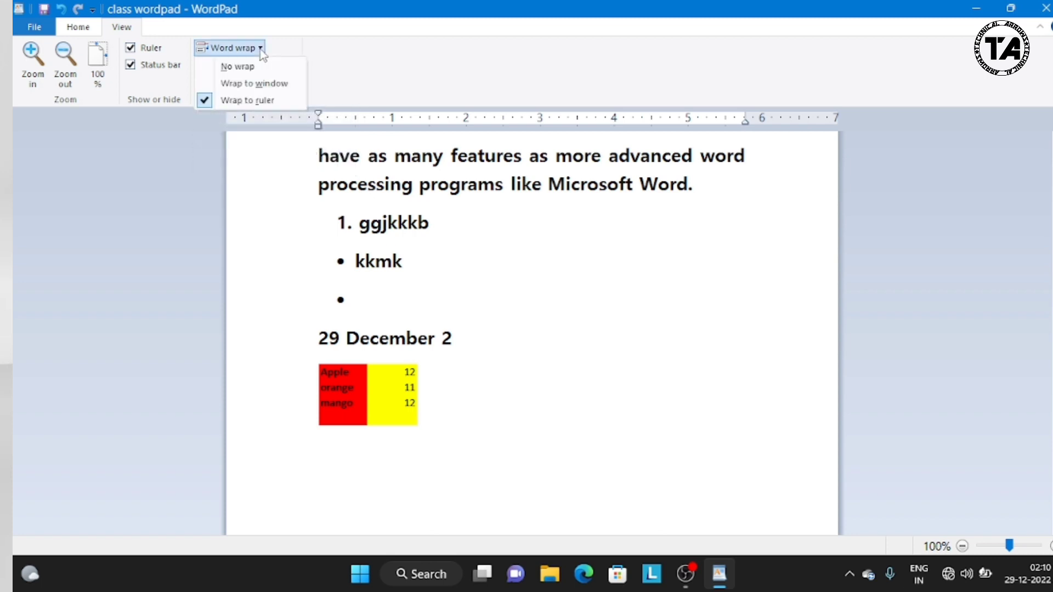
click(221, 68)
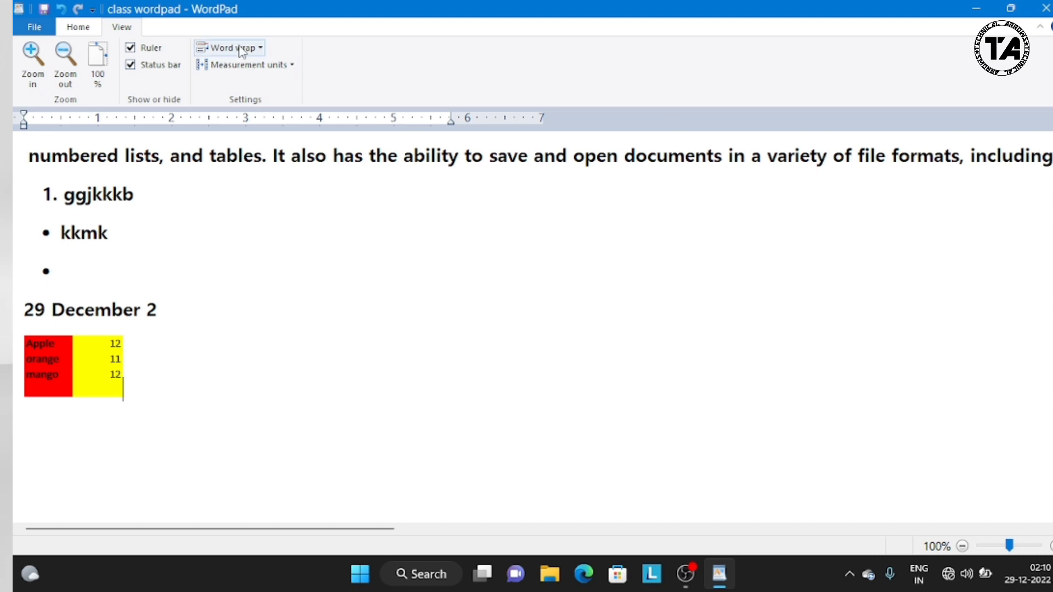
click(262, 50)
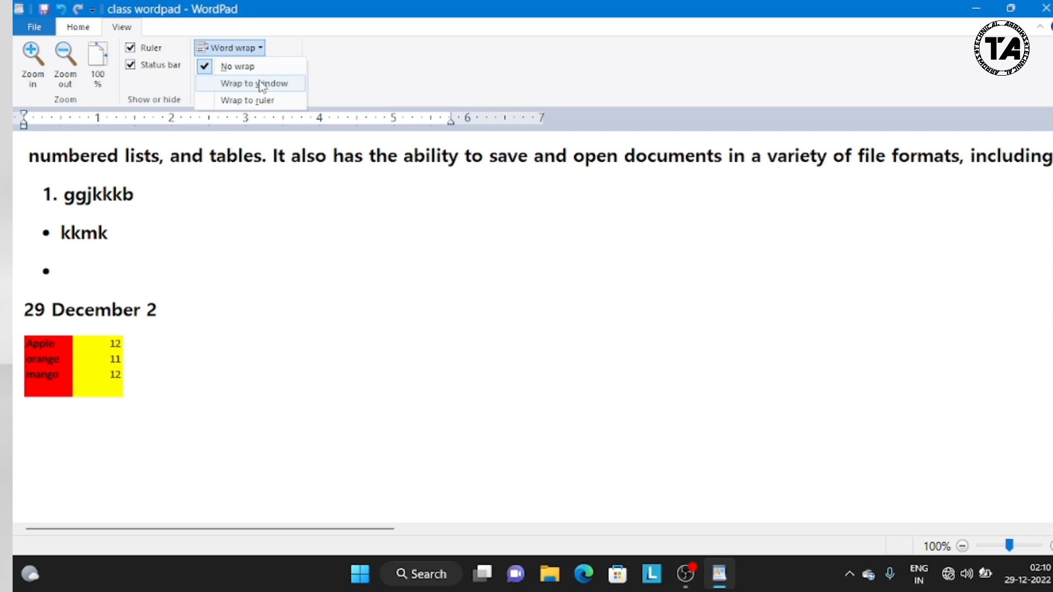
click(214, 88)
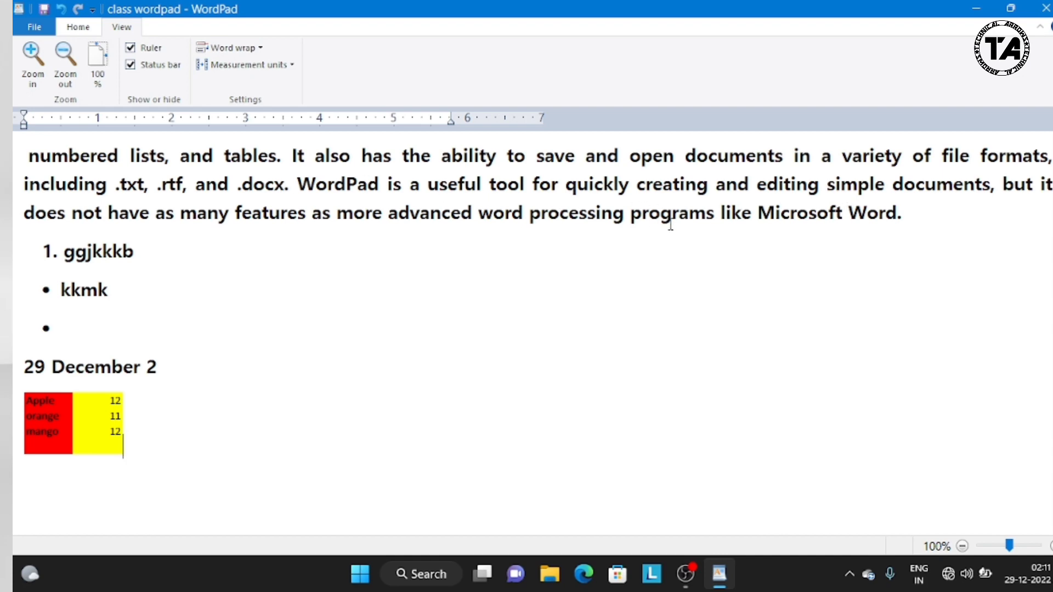
click(260, 49)
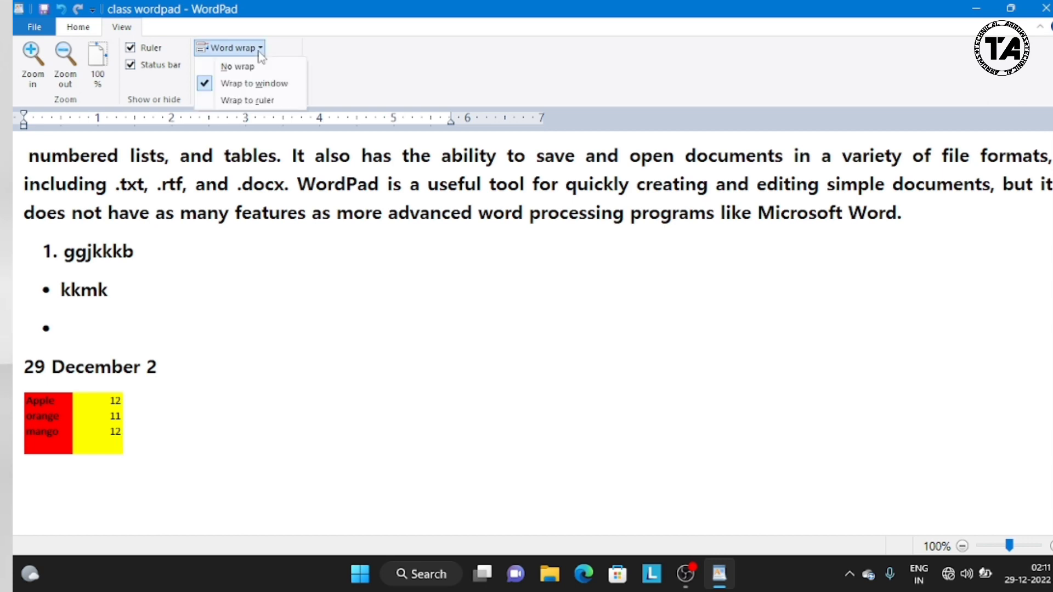
click(212, 102)
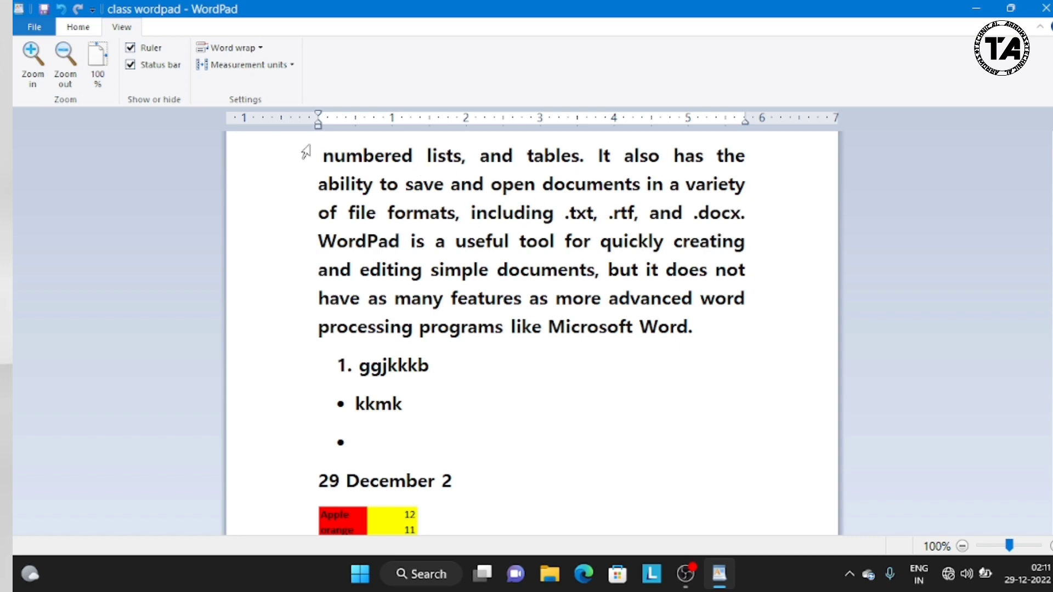
Step: Look at the available measurement units for the ruler and keep the current choice
click(279, 70)
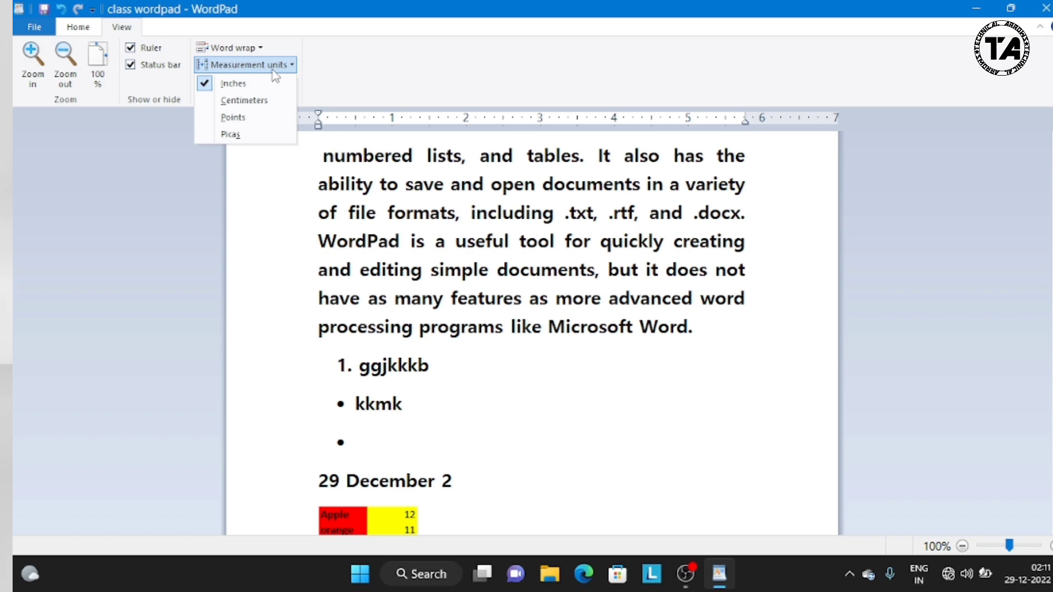
click(288, 65)
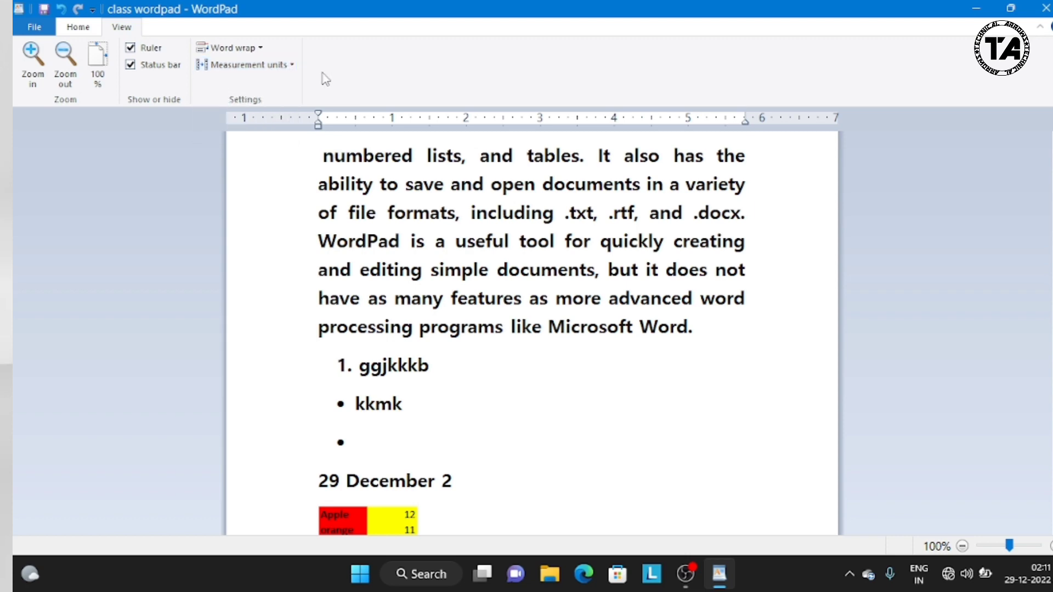
click(286, 71)
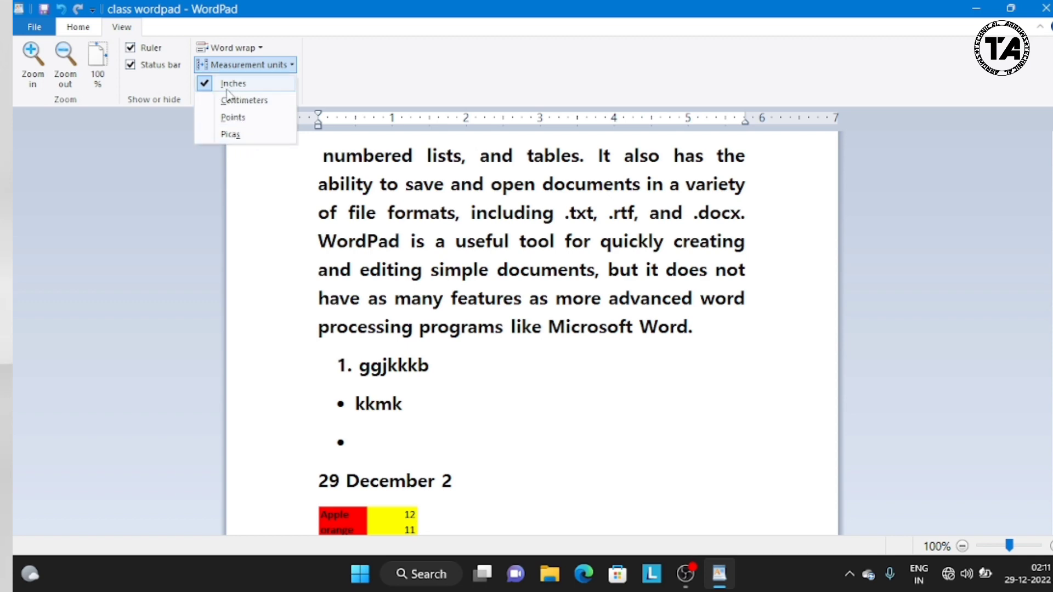
click(191, 161)
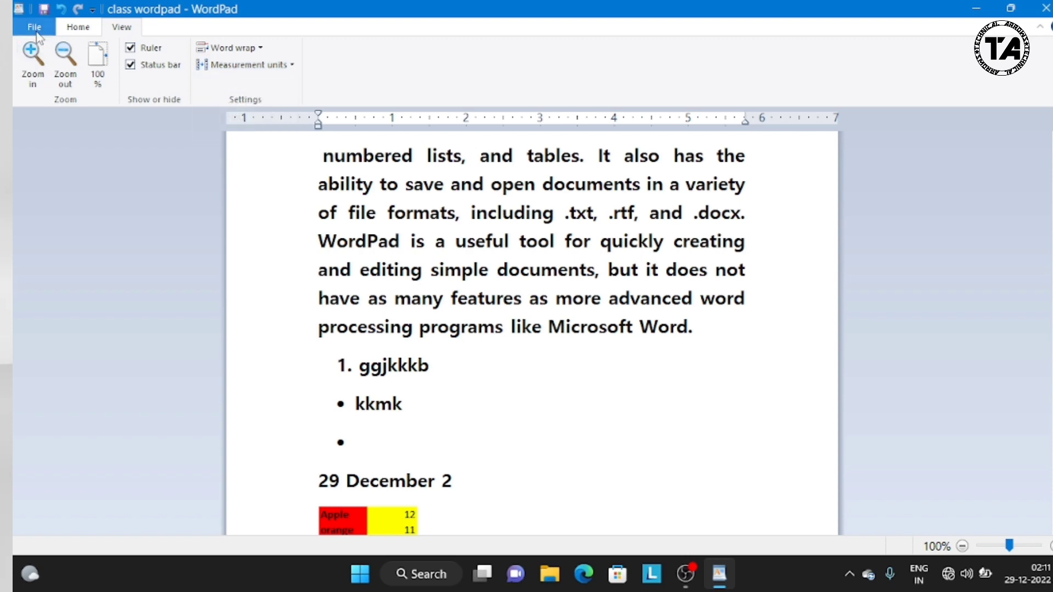
Step: Open the document's print preview, go to the second page and back to the first, and close the preview
click(35, 29)
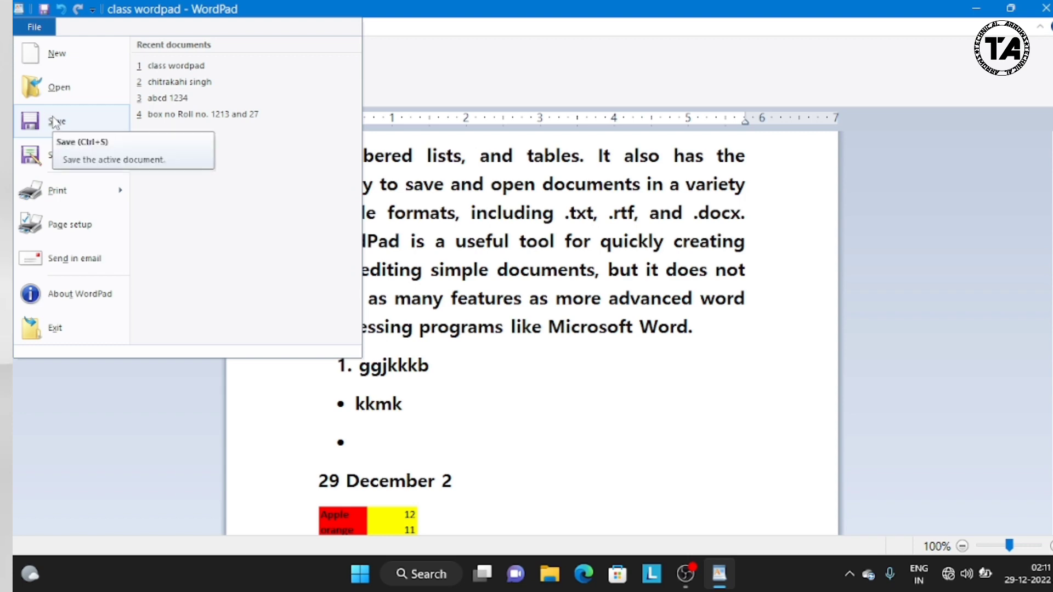
mouse_move(57, 160)
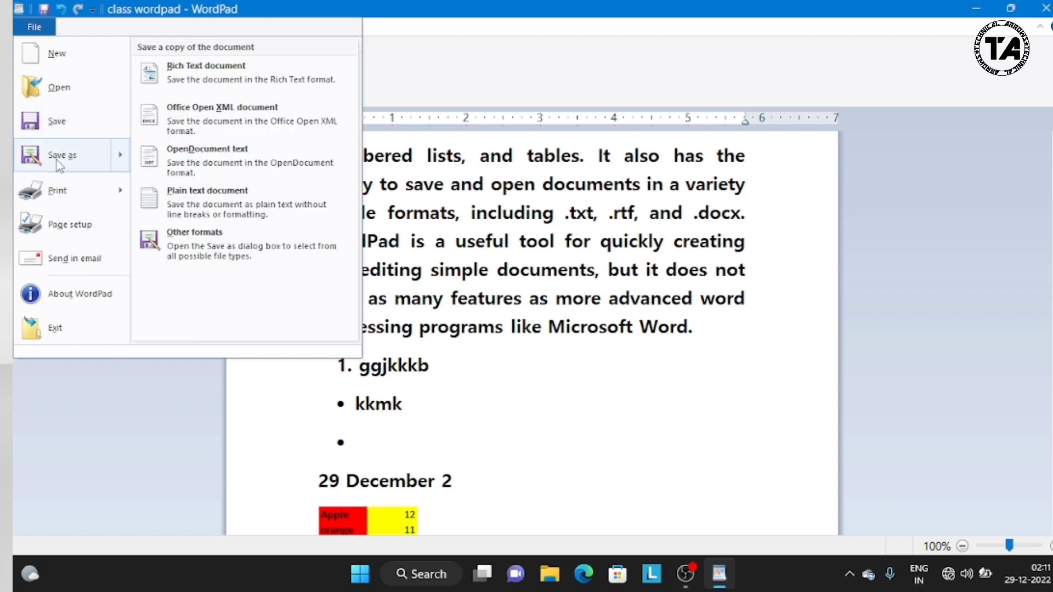
mouse_move(48, 195)
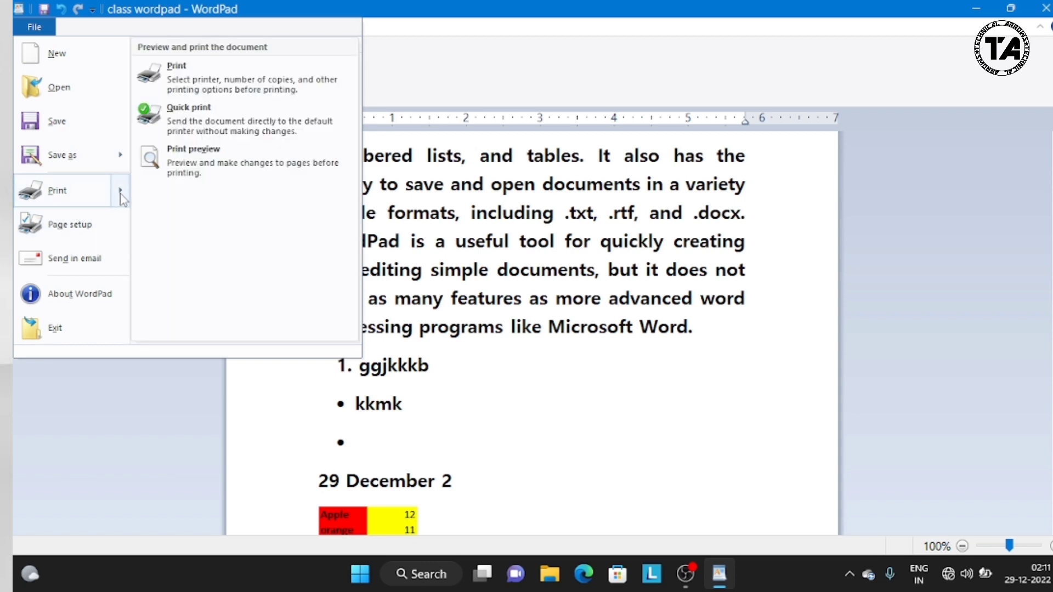
click(191, 158)
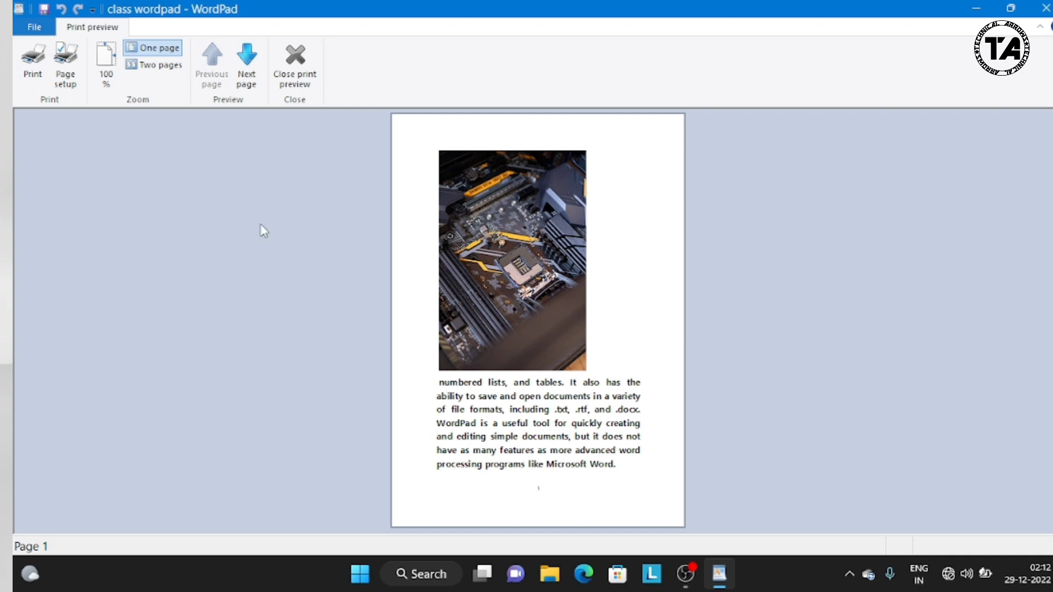
click(246, 72)
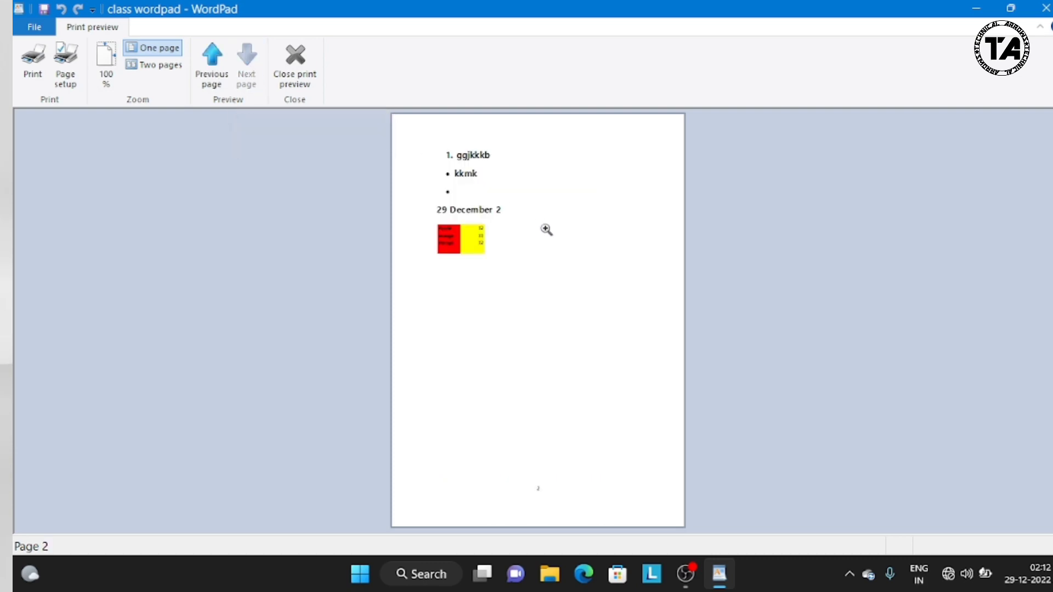
click(213, 57)
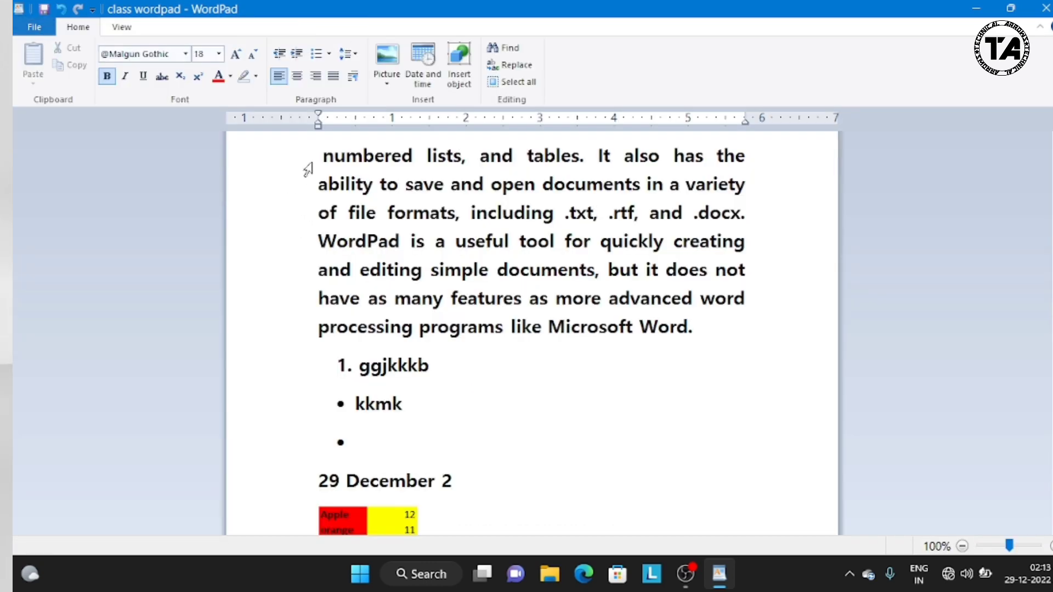
Step: Copy the four lines from "numbered lists, and tables" through "for quickly creating", and look at the paste options
drag(305, 170, 426, 235)
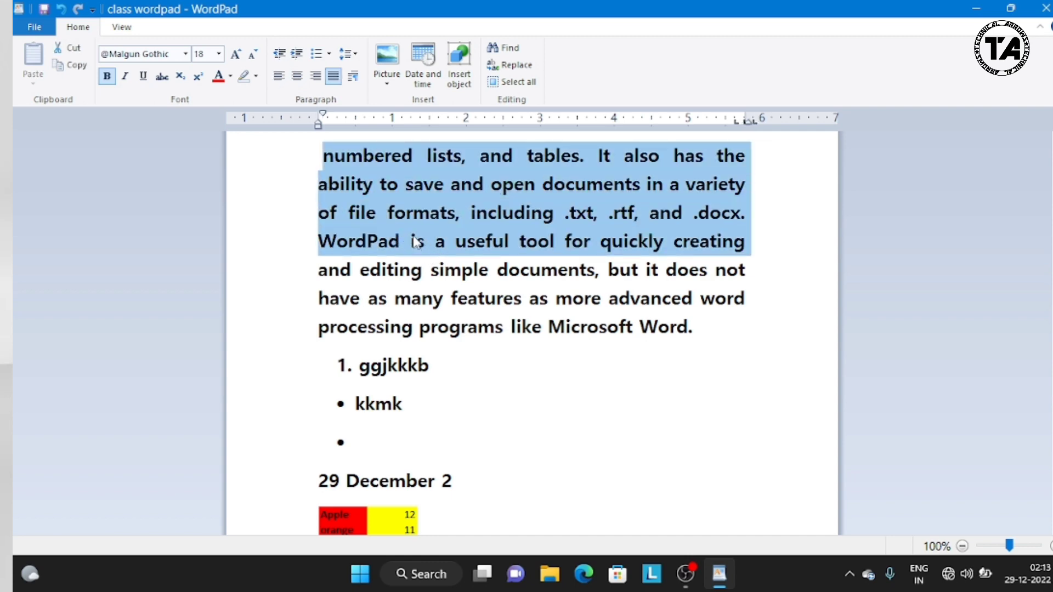
click(81, 69)
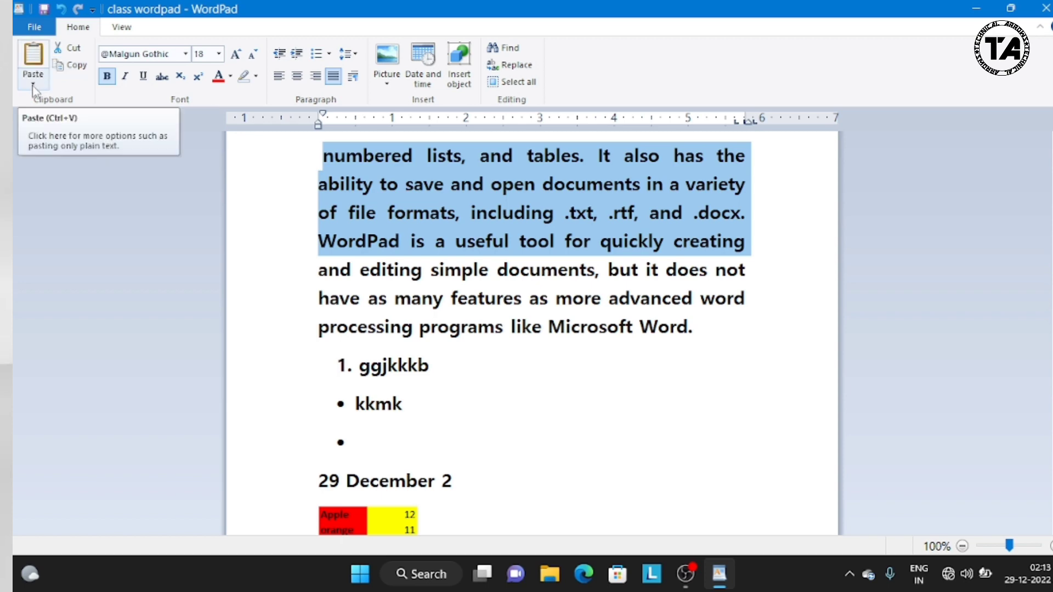
click(33, 86)
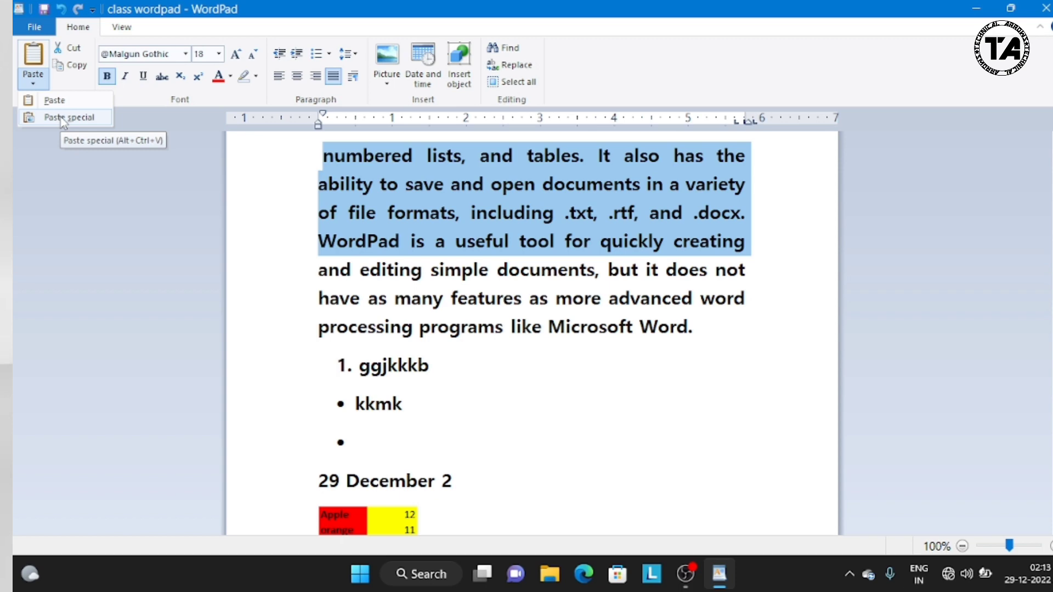
click(118, 200)
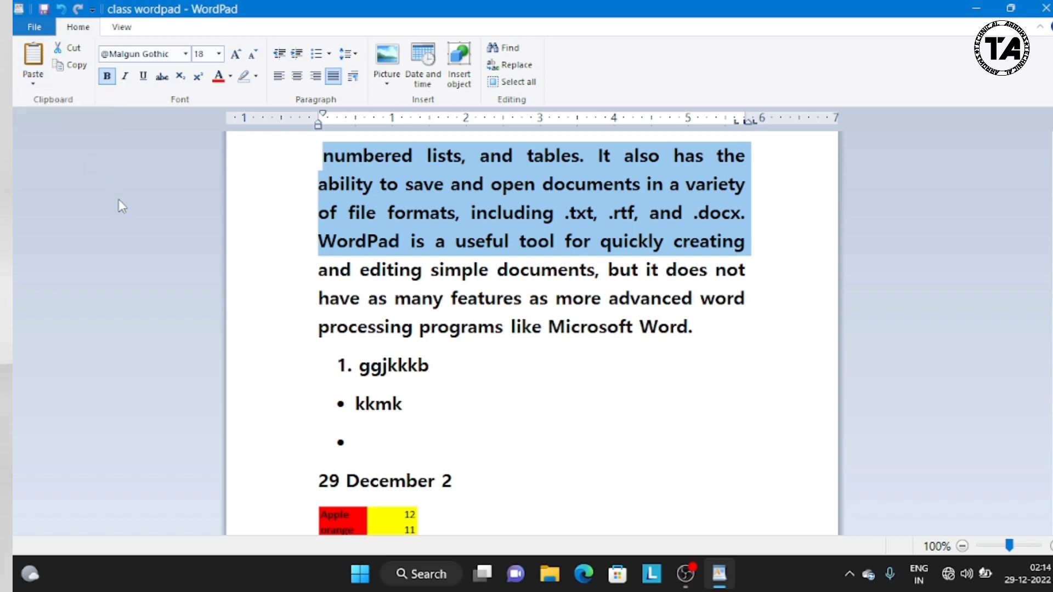